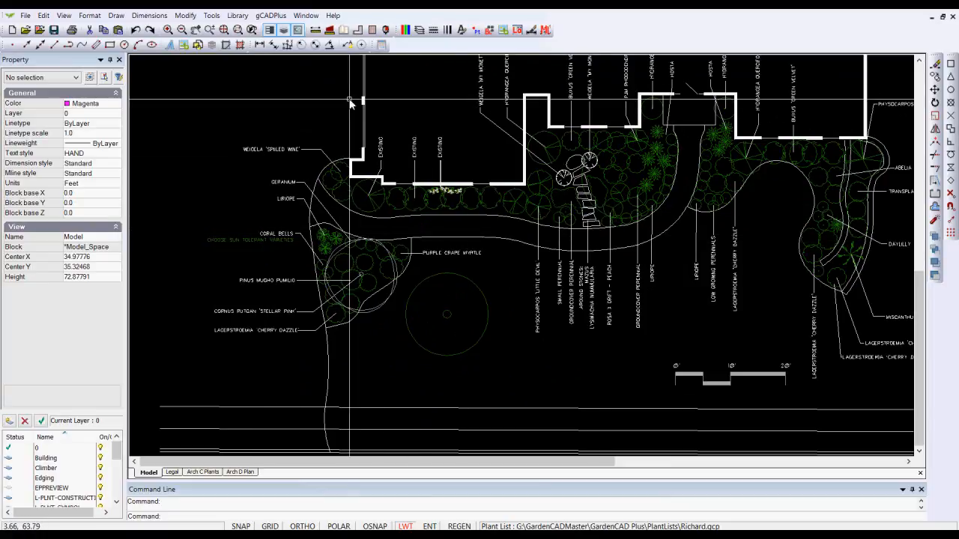
Measure the curved walkway's width from a nearest point on its house-side edge perpendicular to the opposite edge.
left_click(315, 32)
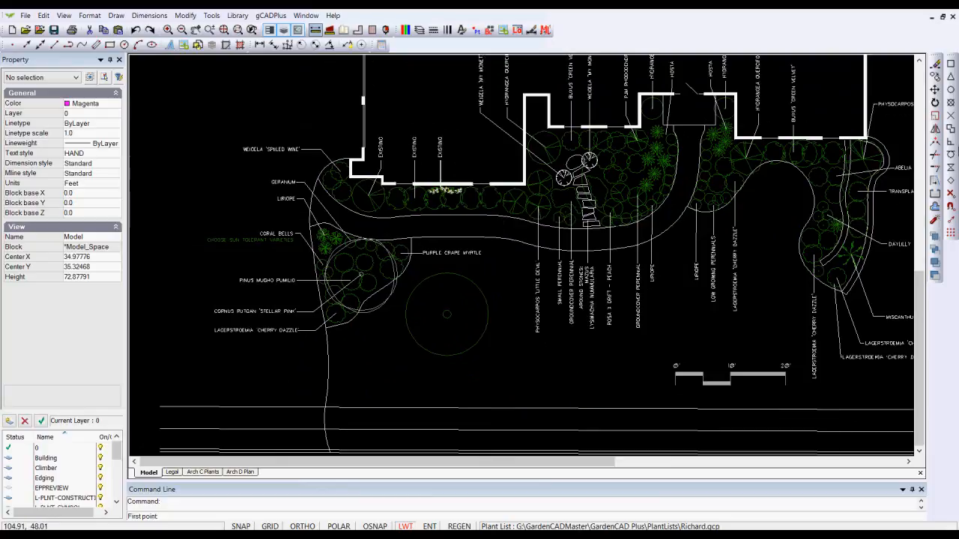
left_click(953, 171)
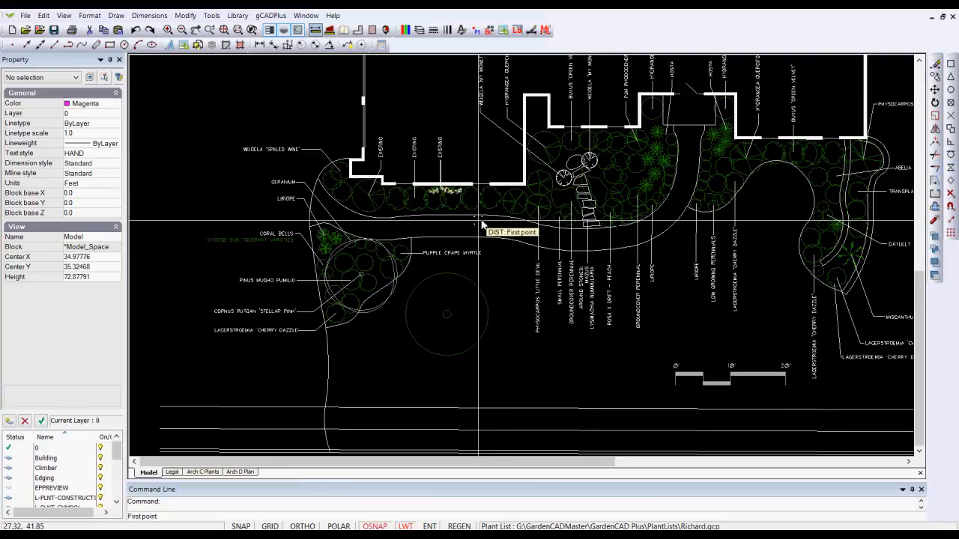
left_click(456, 216)
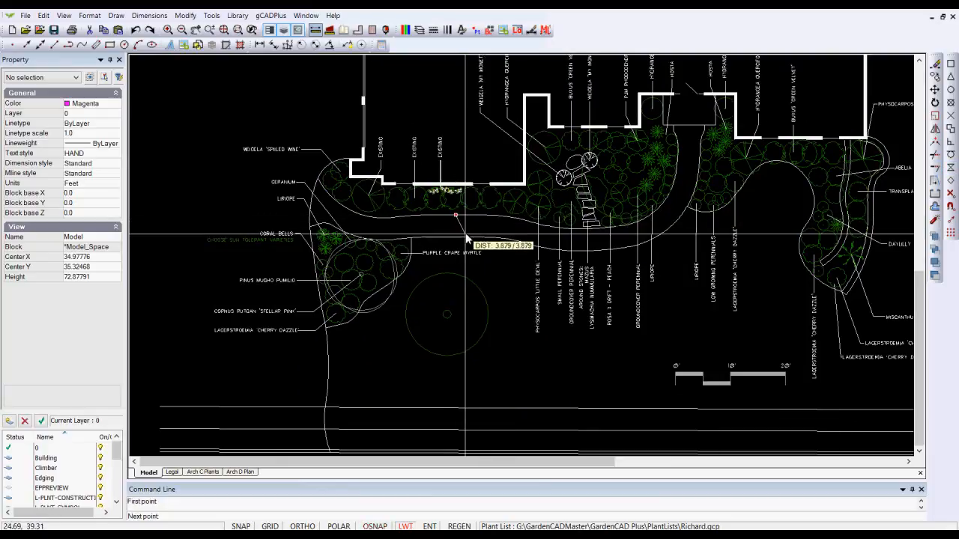
scroll(458, 235, "up", 3)
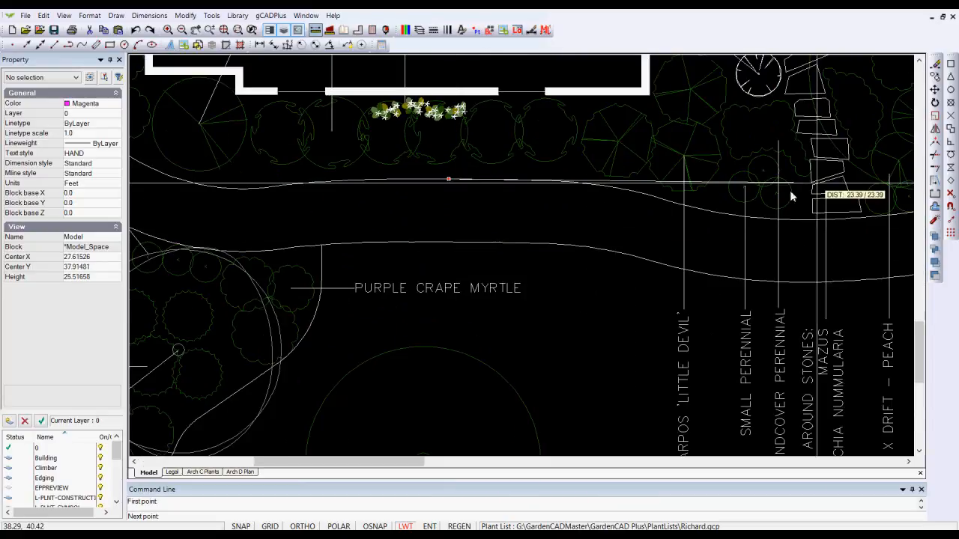
left_click(952, 144)
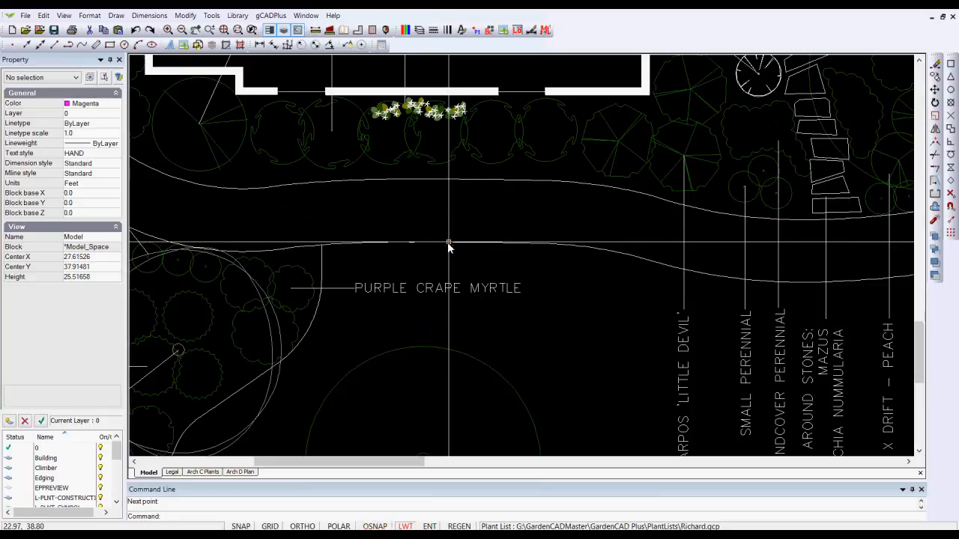
scroll(452, 216, "down", 3)
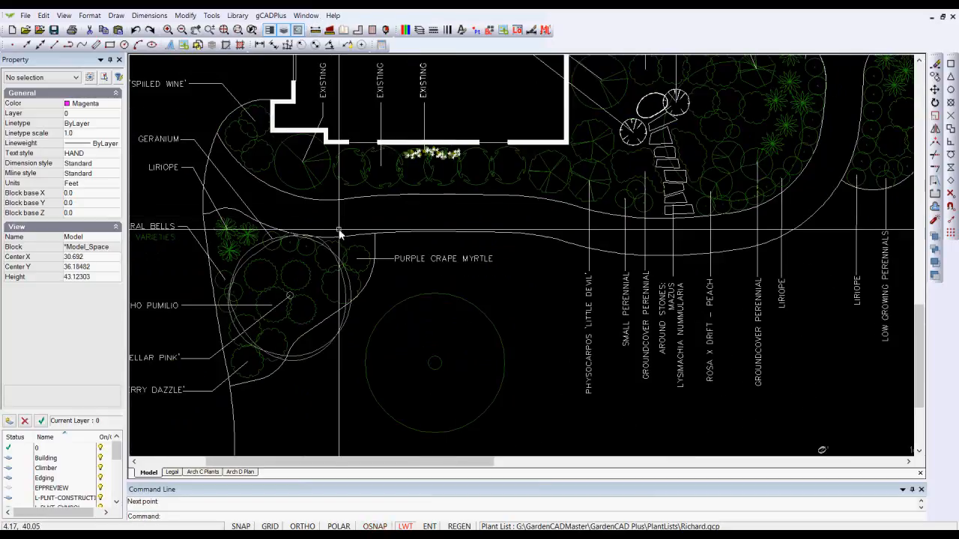
scroll(507, 238, "down", 1)
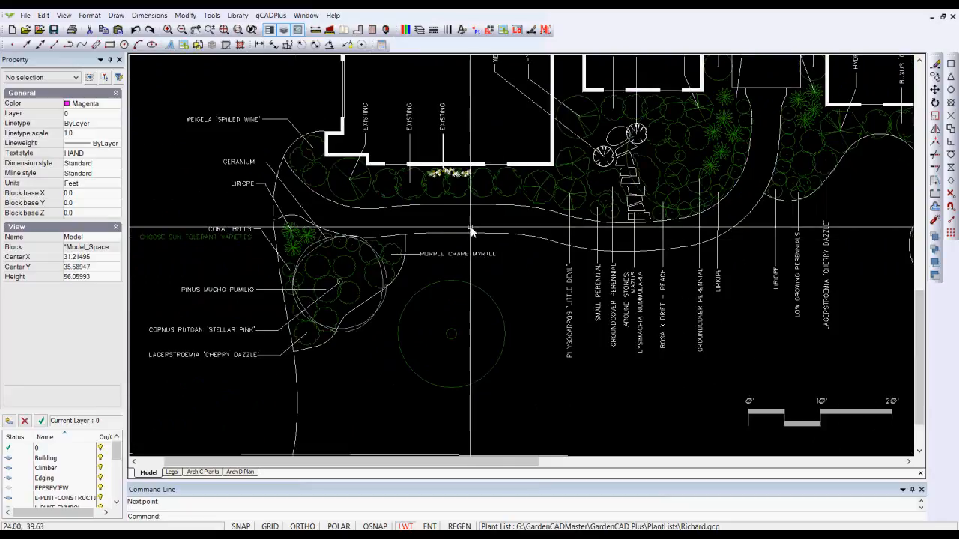
Inspect the properties and Fit/Smooth options of the walkway's house-side edge polyline, and clear the selection.
scroll(474, 233, "up", 1)
key("Escape")
left_click(458, 200)
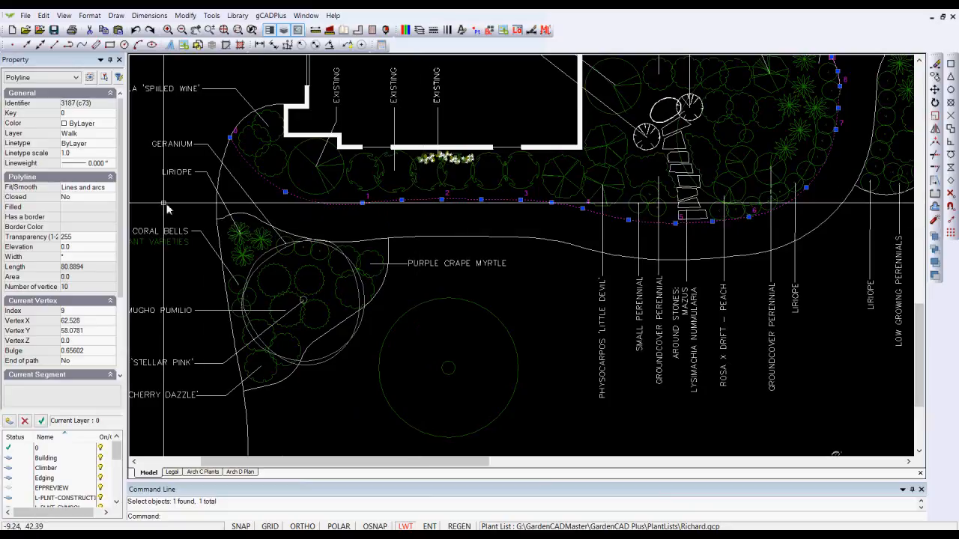
left_click(112, 190)
left_click(112, 191)
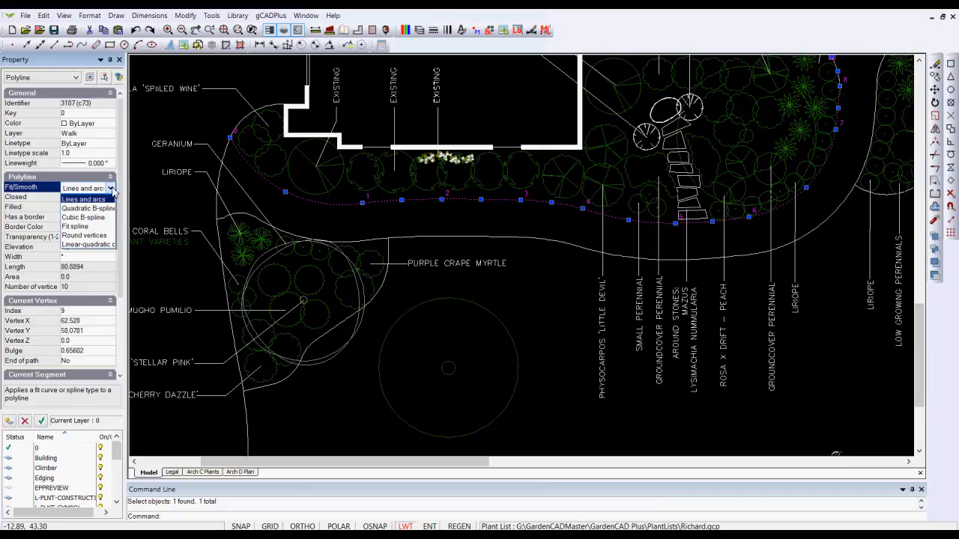
left_click(112, 191)
right_click(342, 229)
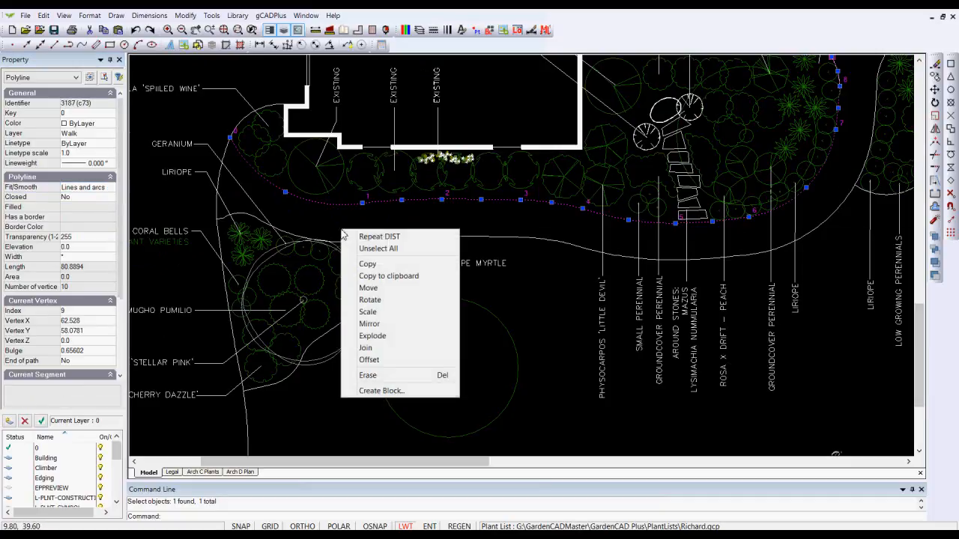
left_click(369, 246)
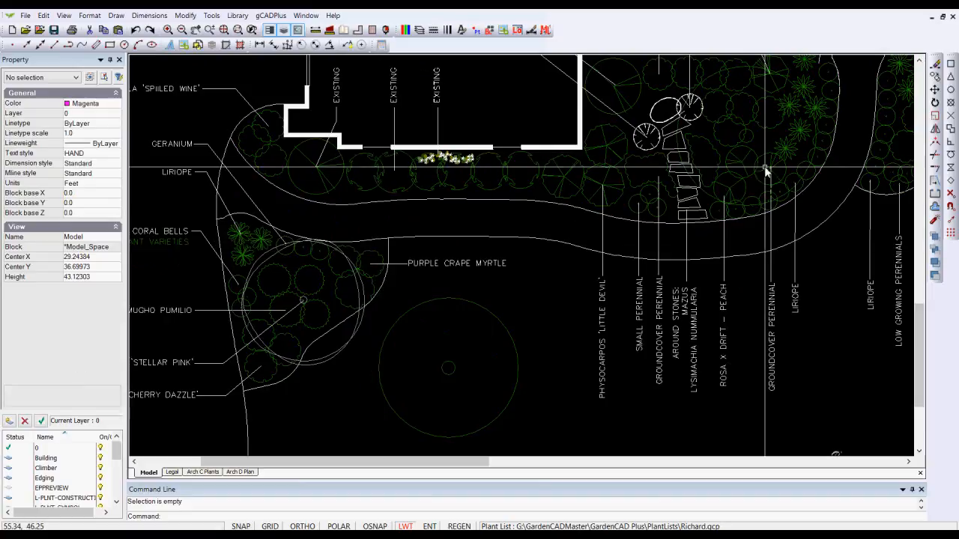
Set Nearest as the running object snap and start a polyline at the walkway edge's endpoint near the Weigela 'Spilled Wine' bed.
left_click(951, 209)
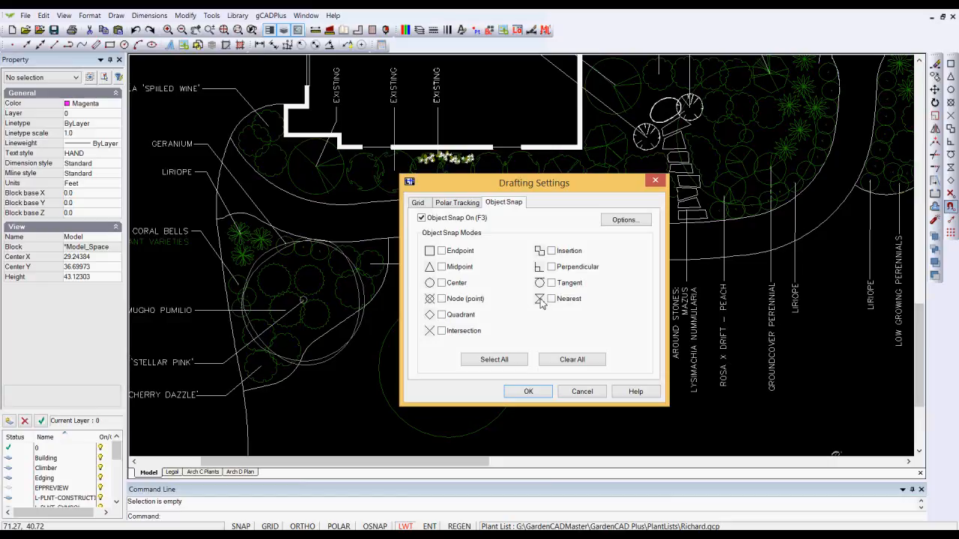
left_click(529, 392)
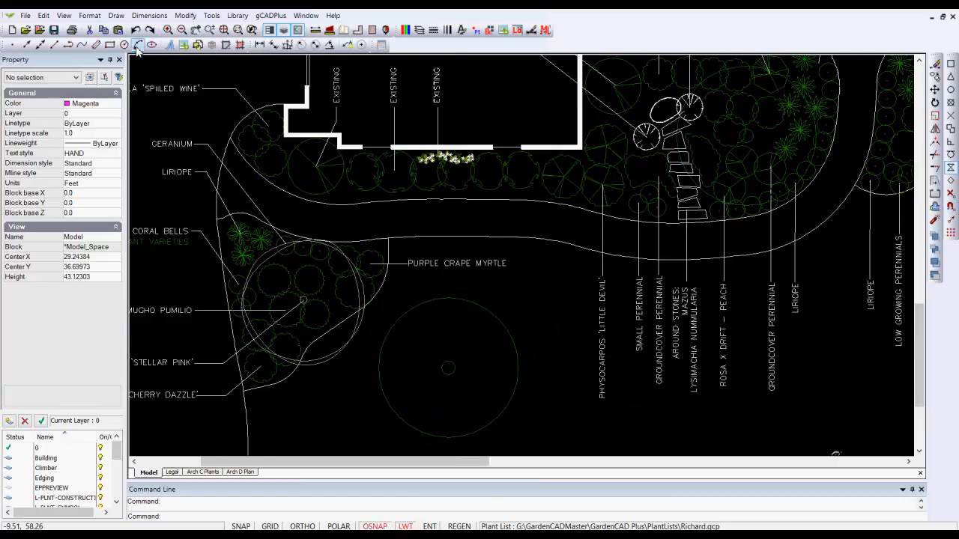
left_click(116, 15)
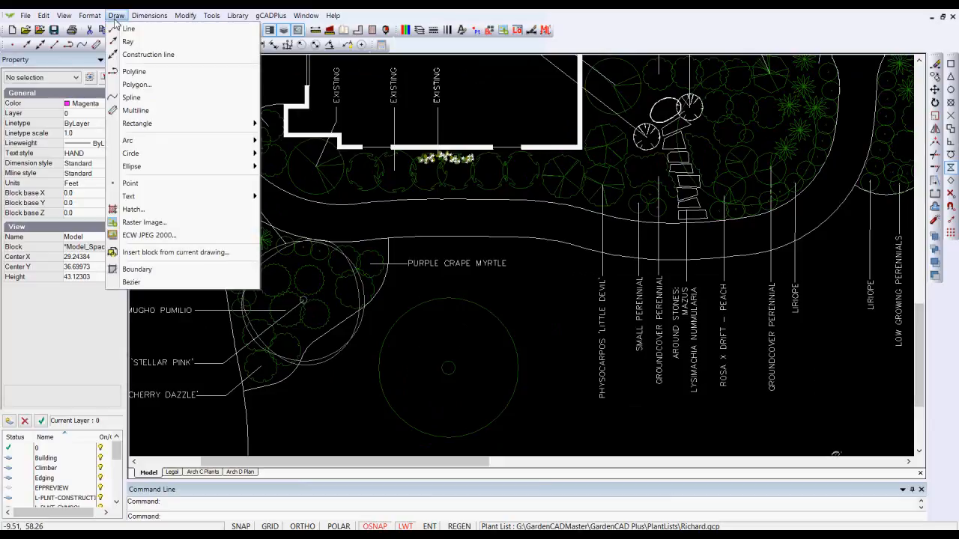
left_click(135, 73)
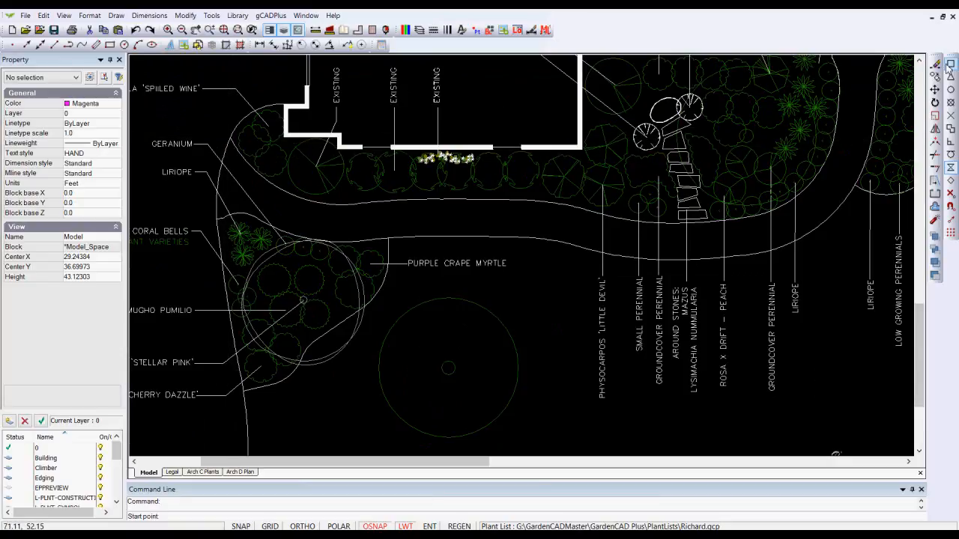
left_click(230, 139)
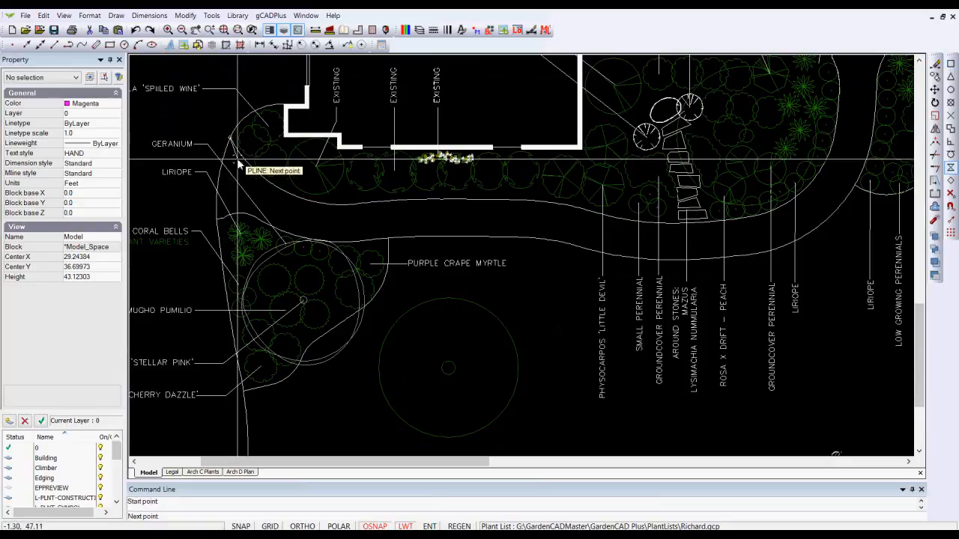
Trace the walkway's house-side edge with closely spaced polyline points past the stepping stones and around the bend.
left_click(251, 162)
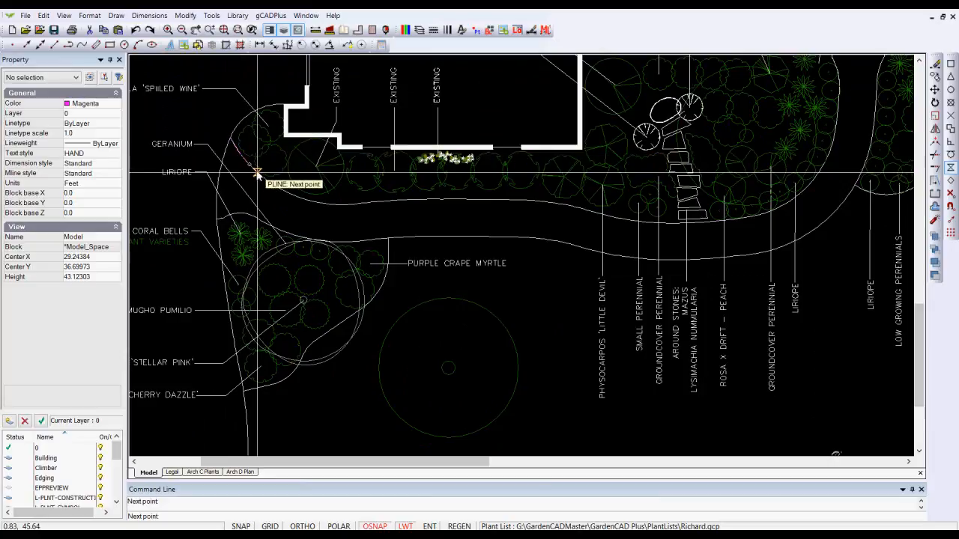
left_click(276, 187)
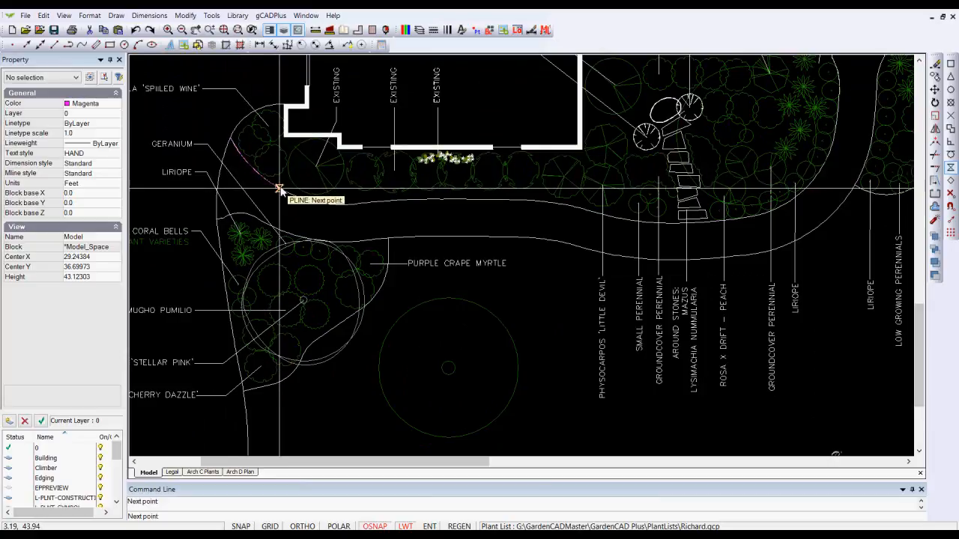
left_click(305, 200)
left_click(320, 203)
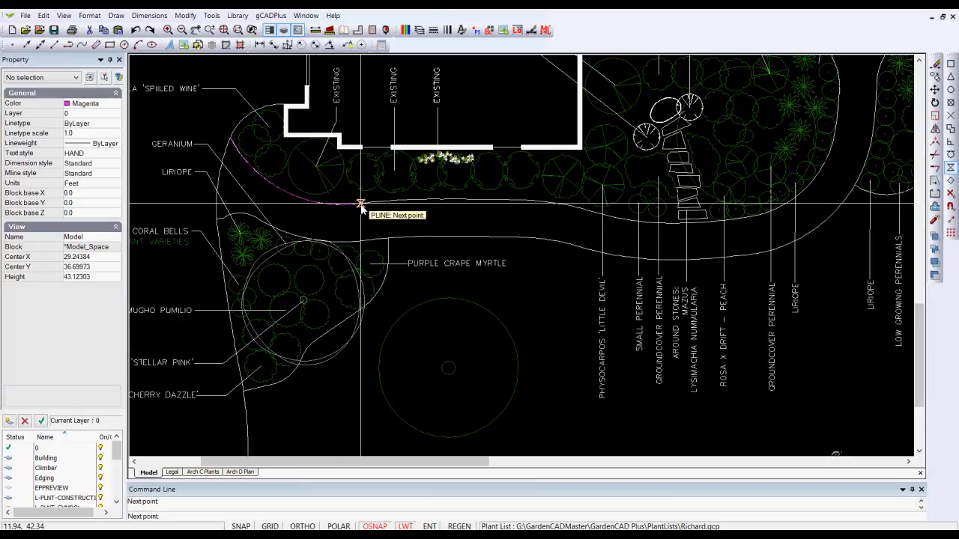
left_click(362, 204)
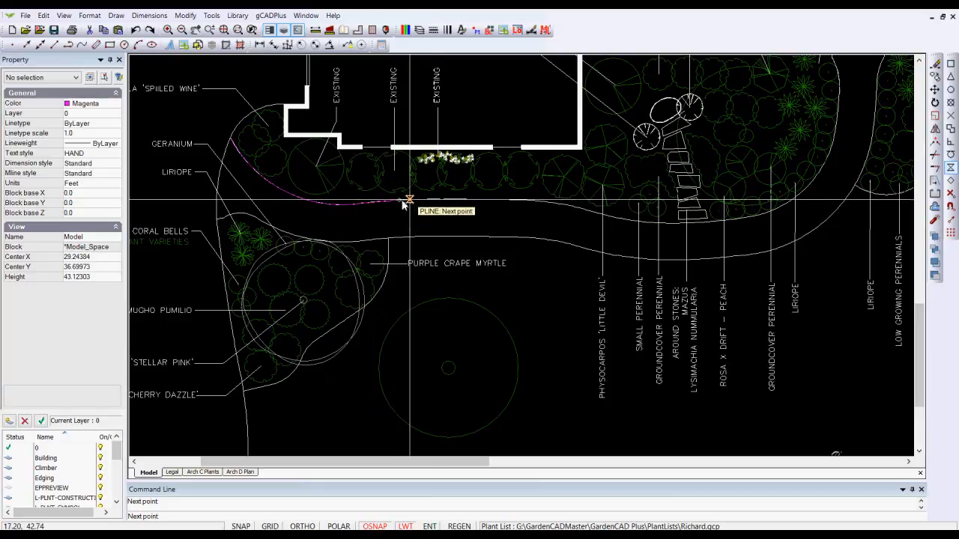
left_click(439, 199)
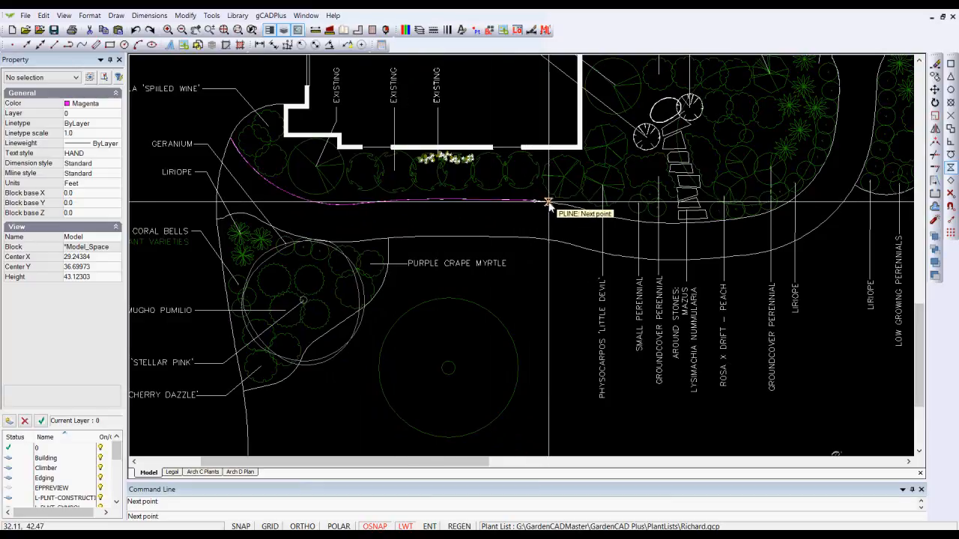
left_click(594, 213)
left_click(642, 222)
left_click(670, 223)
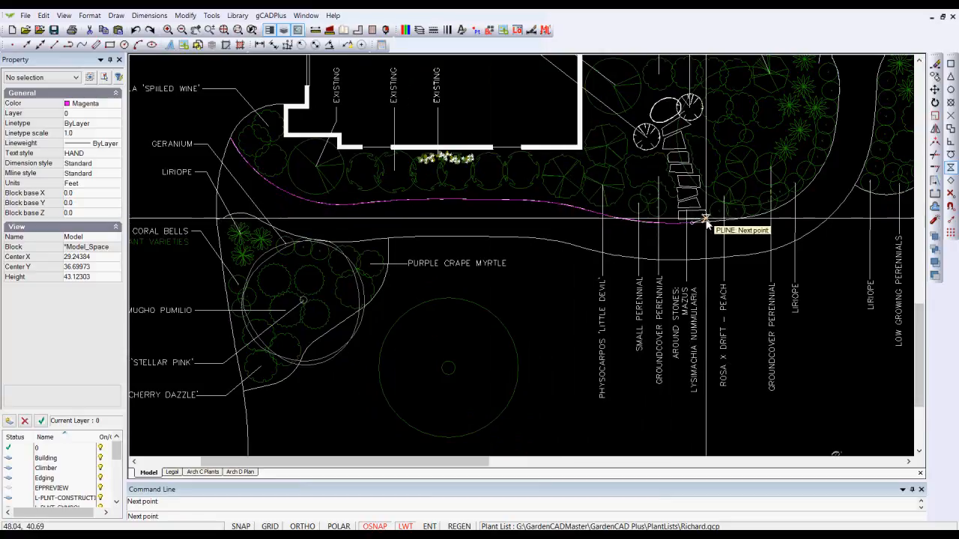
left_click(718, 221)
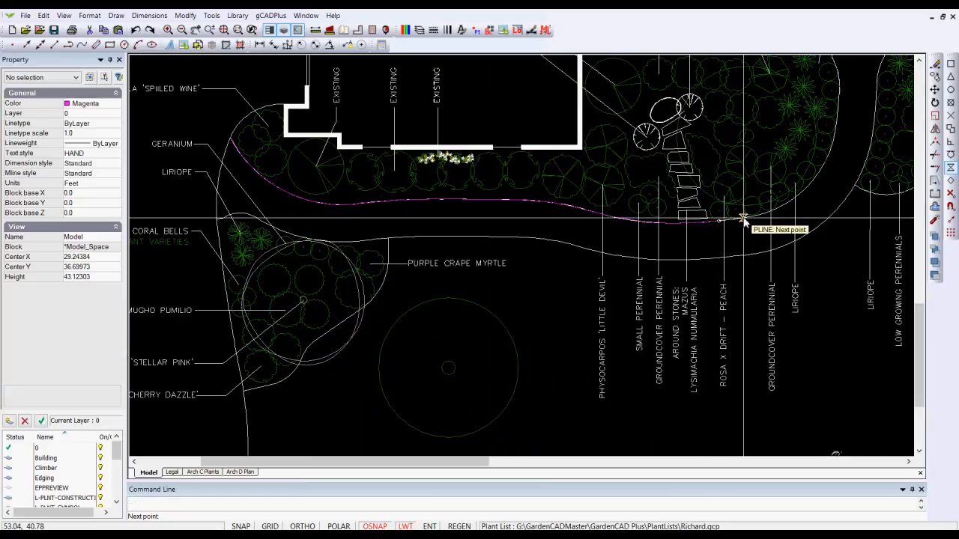
left_click(777, 209)
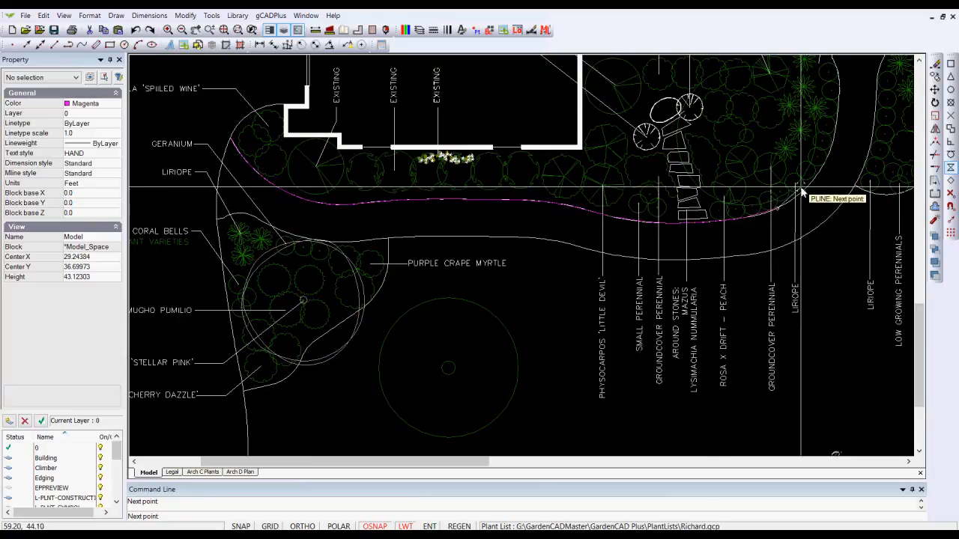
left_click(822, 166)
left_click(831, 150)
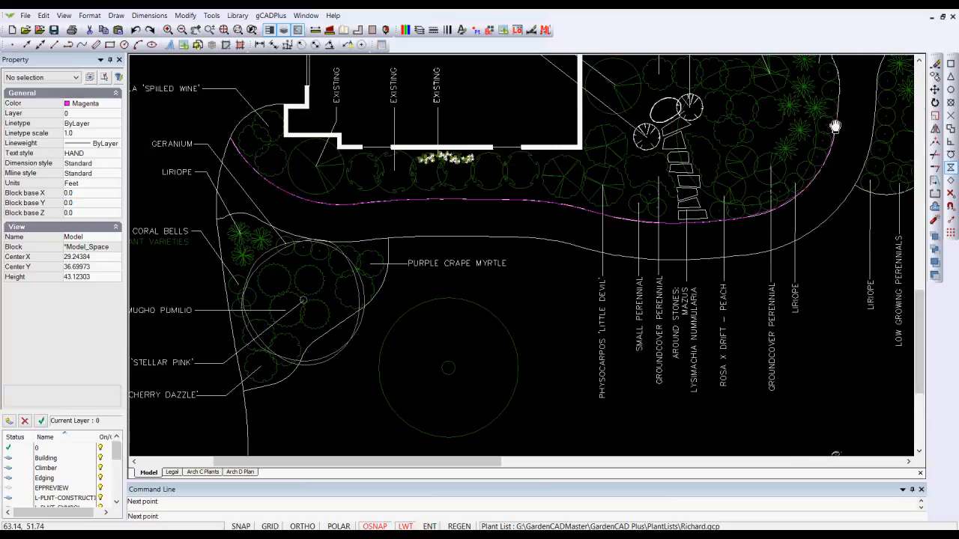
Continue the traced polyline up to the walkway edge's endpoint at the entry landing and finish it.
middle_click_drag(837, 118, 781, 197)
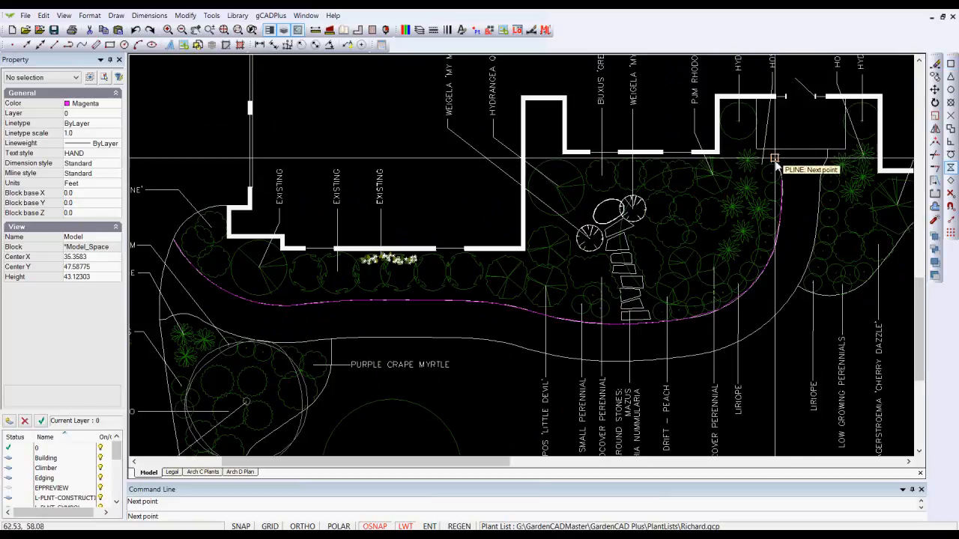
scroll(780, 173, "up", 5)
scroll(772, 180, "down", 4)
right_click(765, 196)
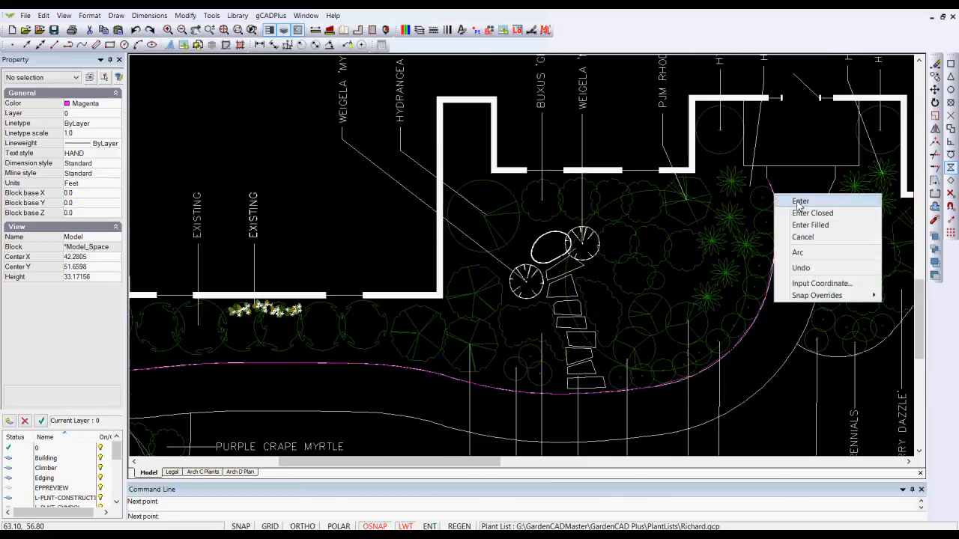
left_click(800, 202)
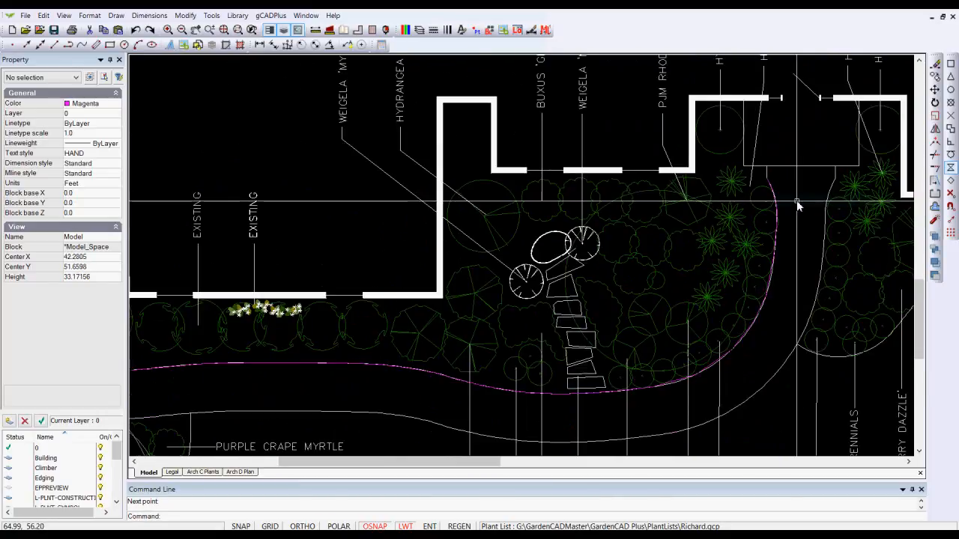
Check the length and vertices of the traced magenta polyline in its properties, and clear the selection.
left_click(770, 282)
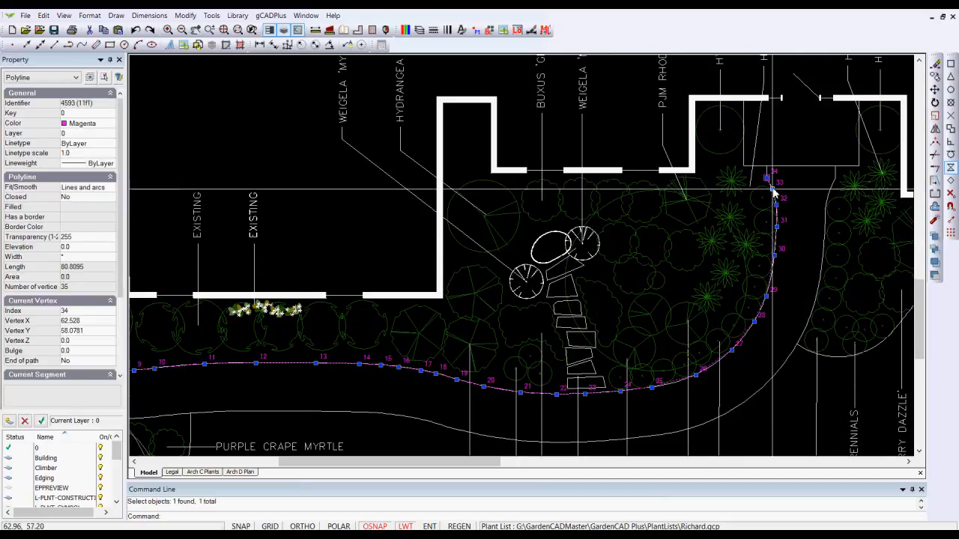
scroll(468, 330, "down", 1)
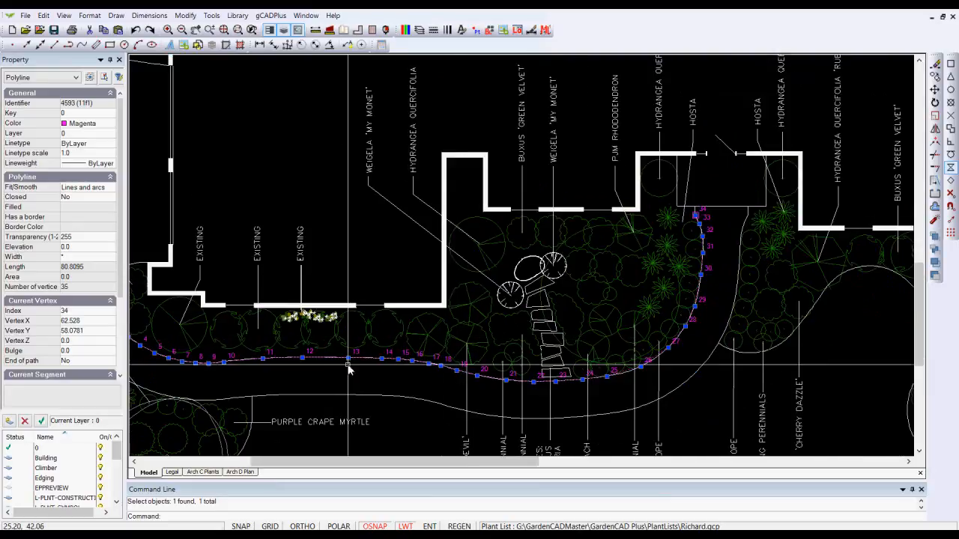
scroll(351, 367, "down", 1)
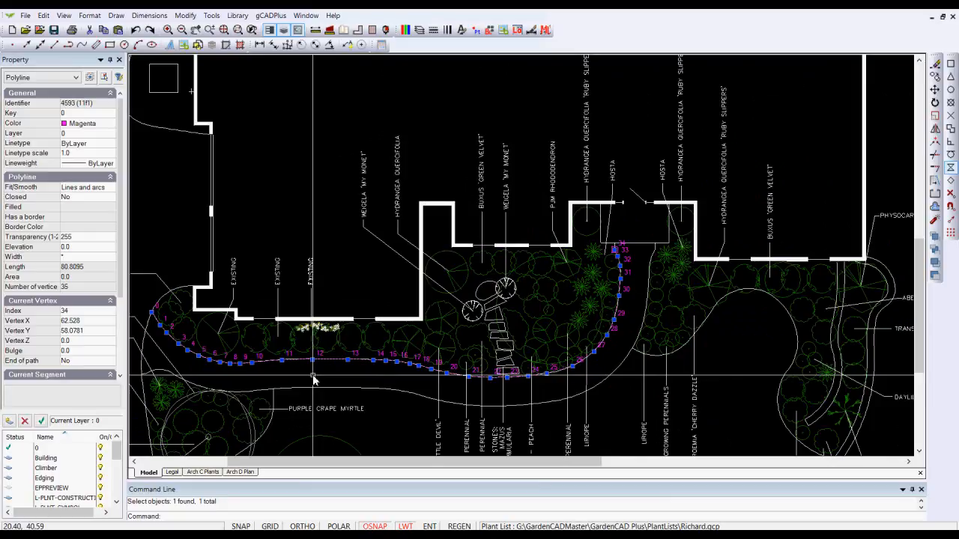
right_click(313, 377)
left_click(352, 222)
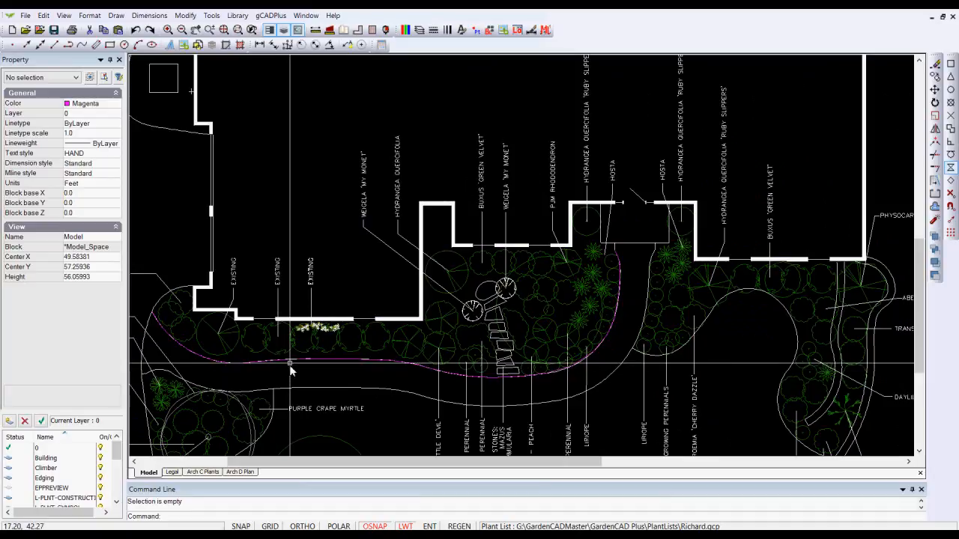
Compare the trace with the curved walkway edge at the bend, and check the original edge polyline's length in its properties.
scroll(574, 379, "up", 6)
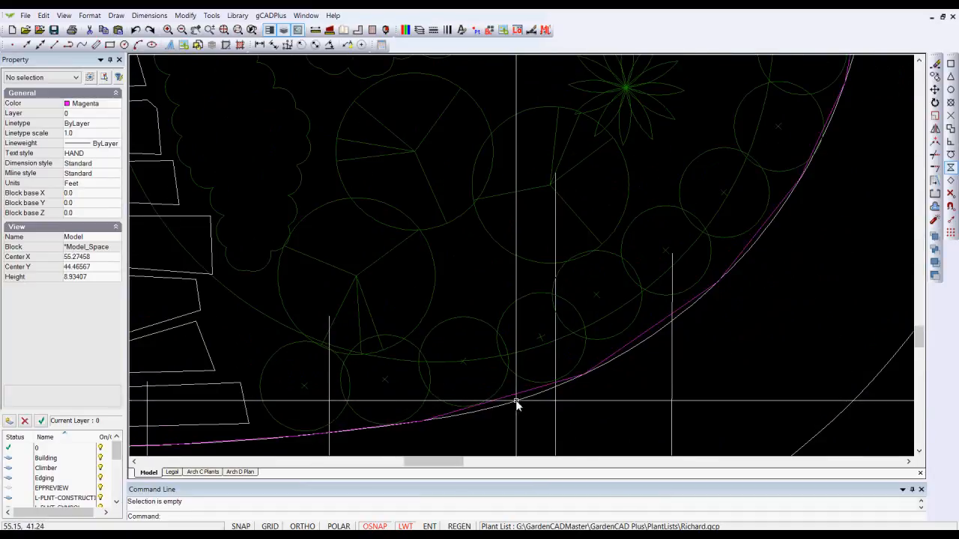
left_click(517, 403)
scroll(517, 405, "down", 4)
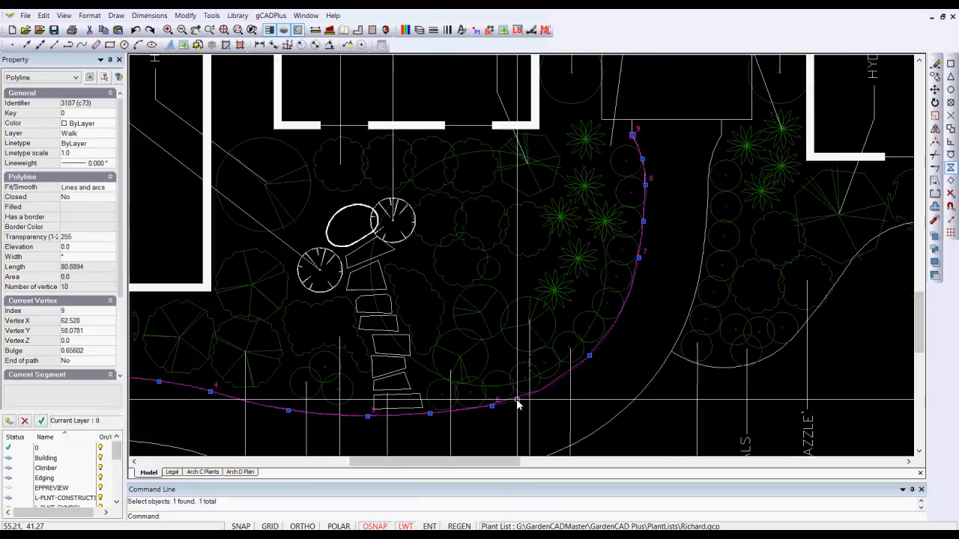
scroll(517, 405, "down", 2)
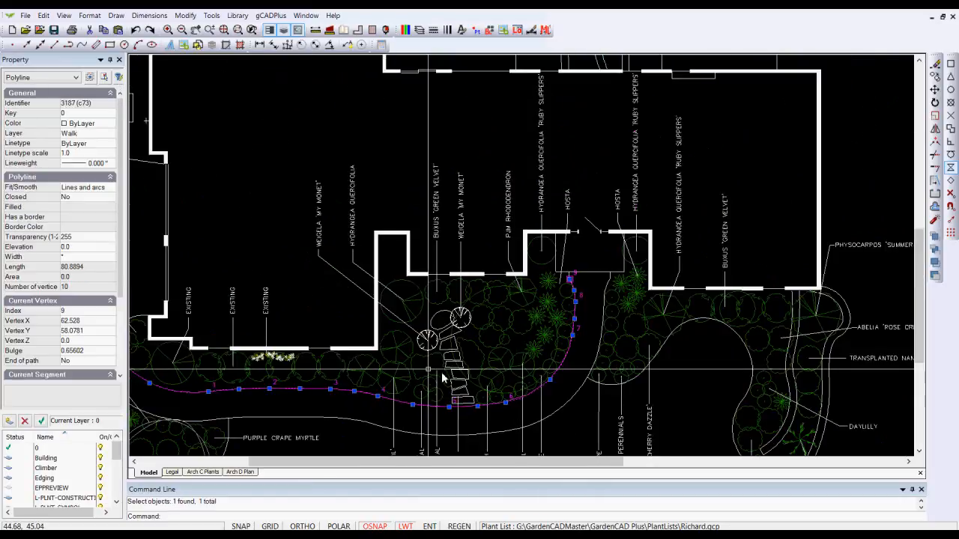
Review the smoothing options of the walkway's house-side edge polyline and examine its vertices along the whole run.
left_click(111, 190)
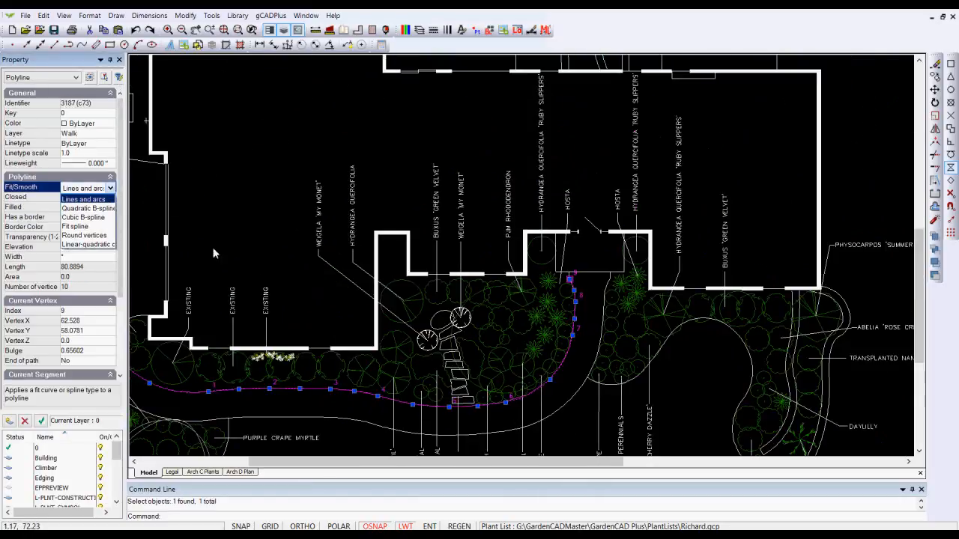
left_click(226, 191)
left_click(245, 238)
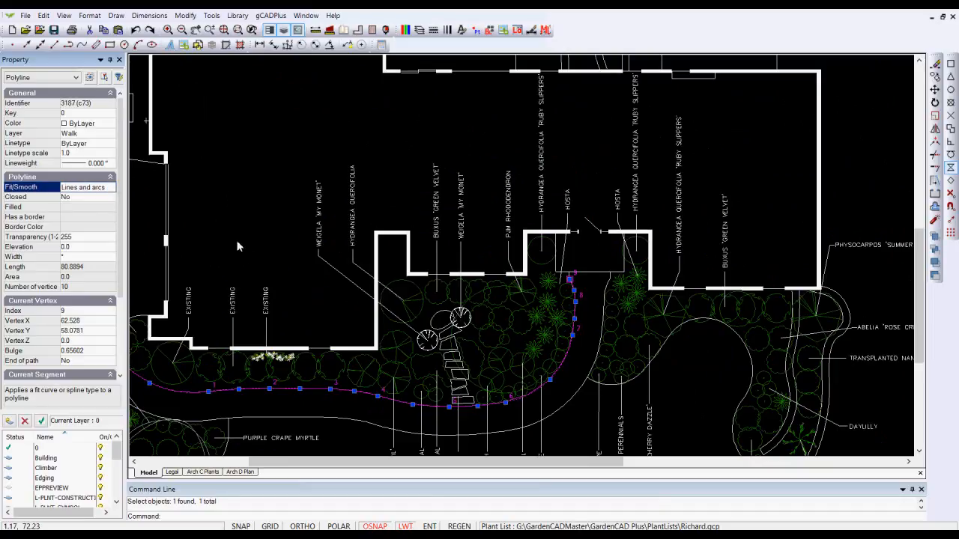
left_click(238, 238)
mouse_move(238, 239)
middle_mouse_down()
mouse_move(427, 245)
mouse_move(490, 235)
middle_mouse_up()
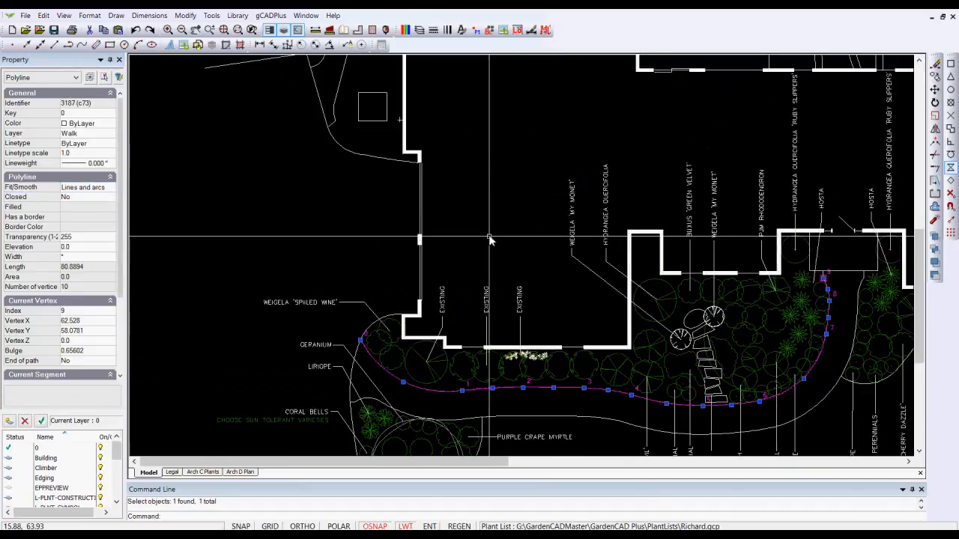
scroll(425, 374, "up", 1)
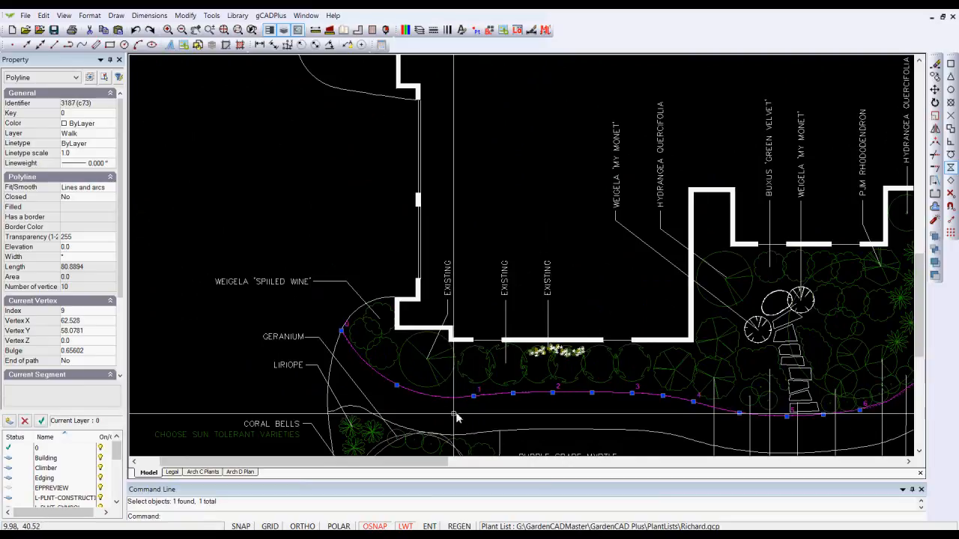
middle_click_drag(871, 437, 773, 412)
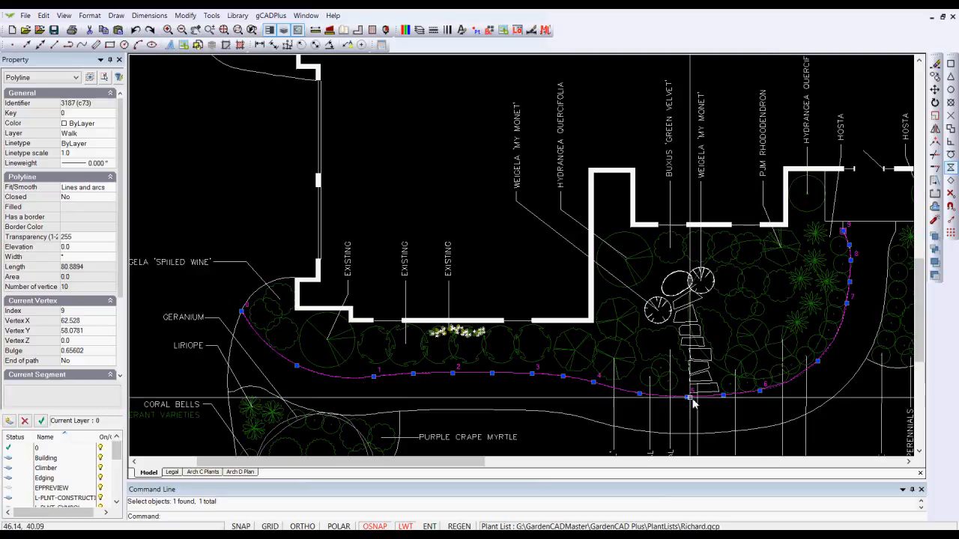
Change the house-side walkway edge's Fit/Smooth setting to Quadratic B-spline, compare it with the magenta trace, and clear the selection.
left_click(108, 193)
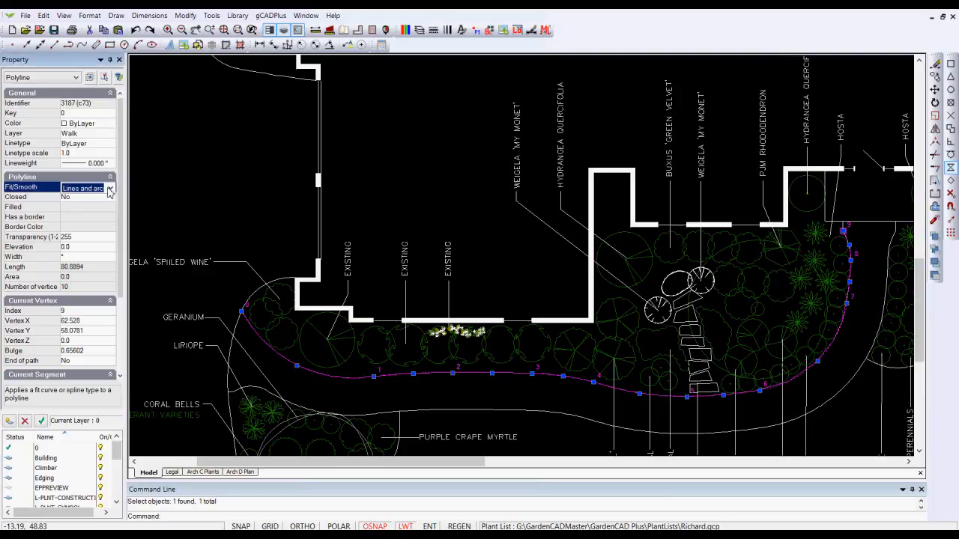
left_click(110, 189)
left_click(108, 209)
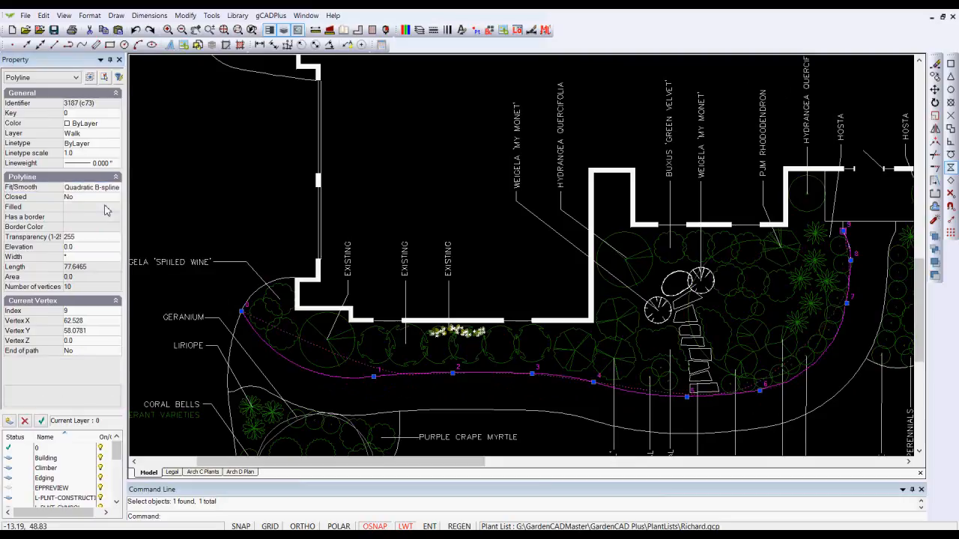
right_click(381, 401)
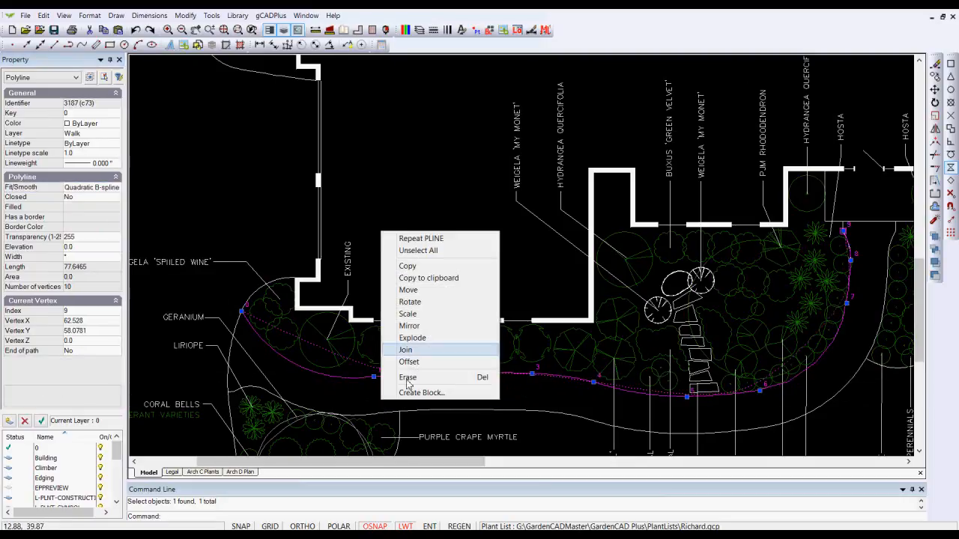
left_click(410, 254)
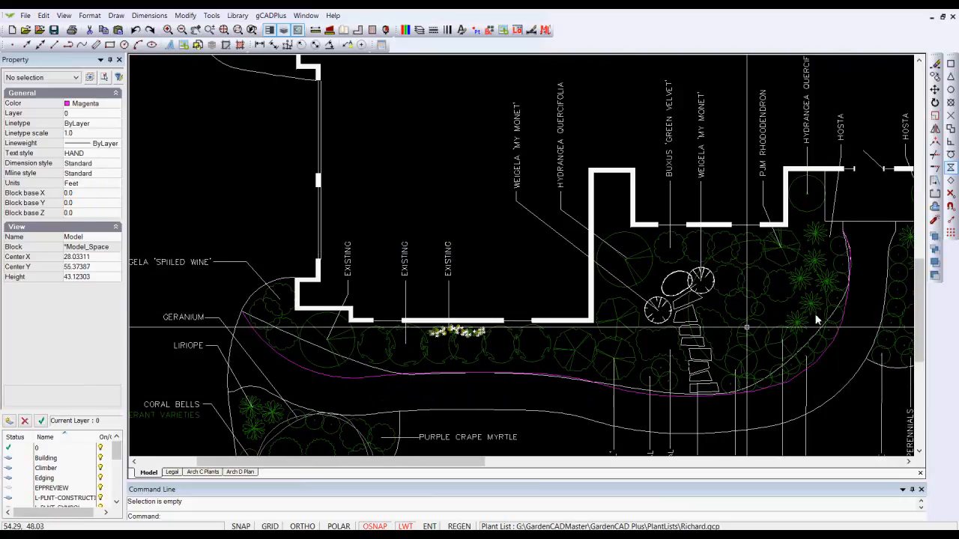
left_click(311, 345)
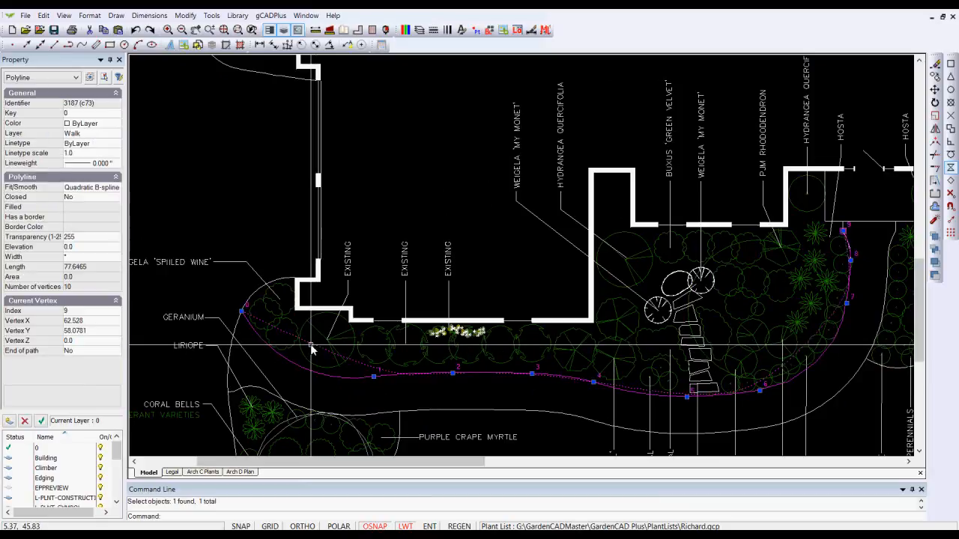
key("Escape")
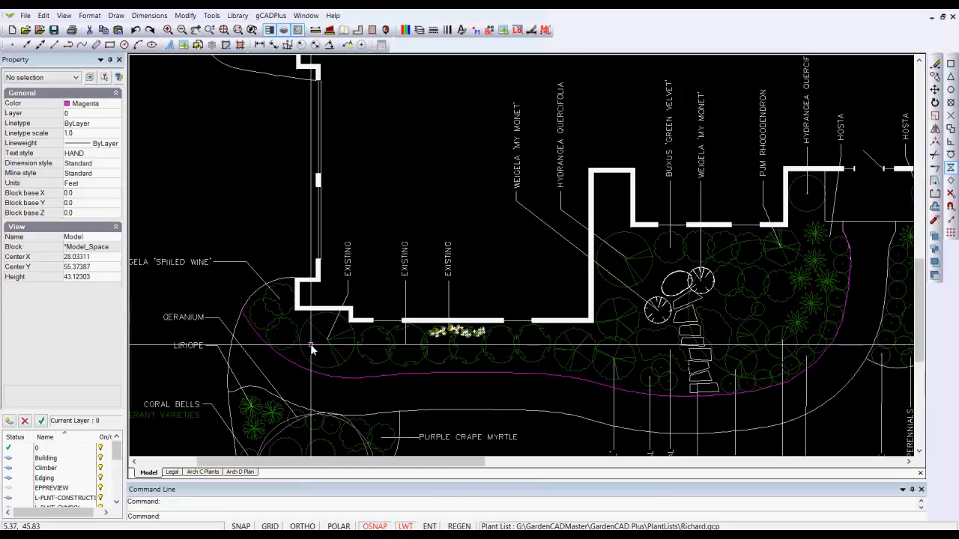
Set the Fit/Smooth type of the traced magenta polyline to Quadratic B-spline and deselect it.
left_click(342, 378)
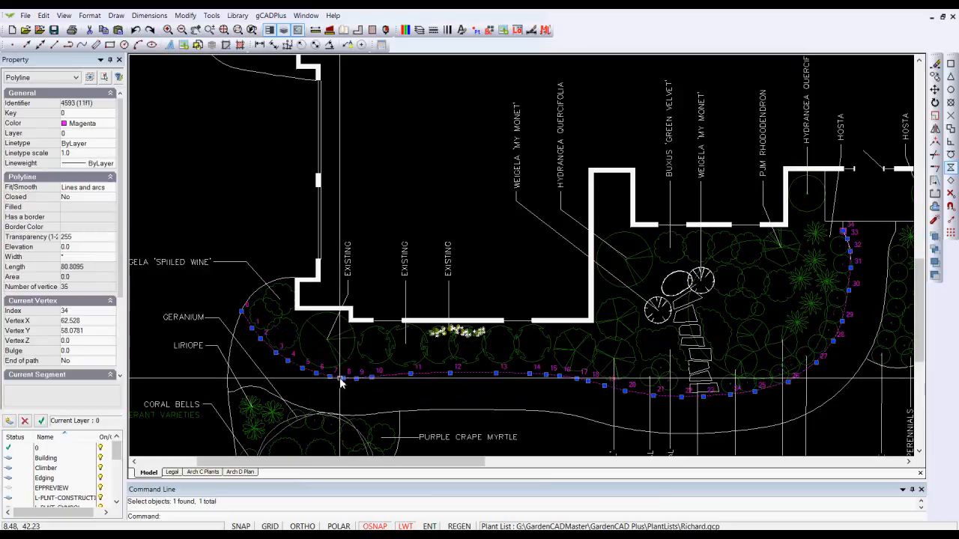
left_click(109, 189)
left_click(111, 188)
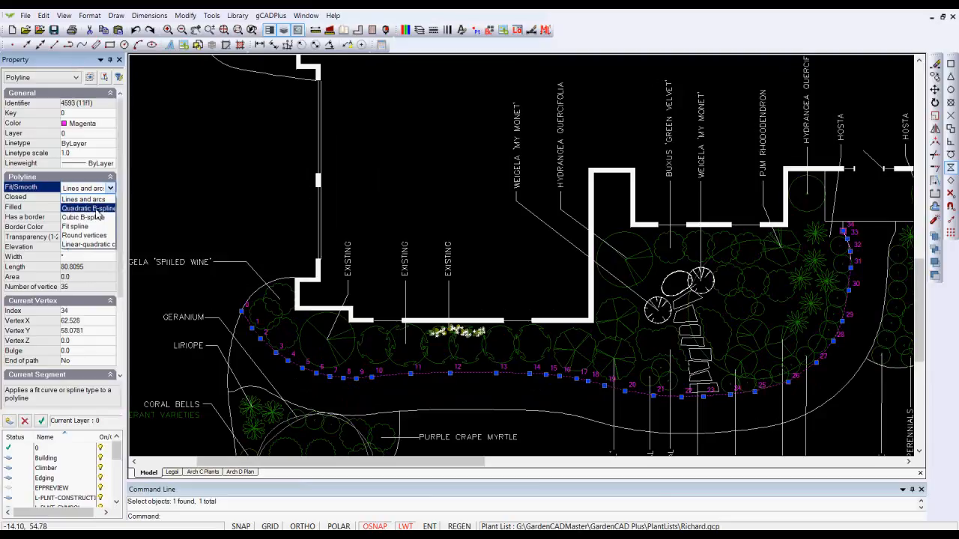
left_click(90, 208)
key("Escape")
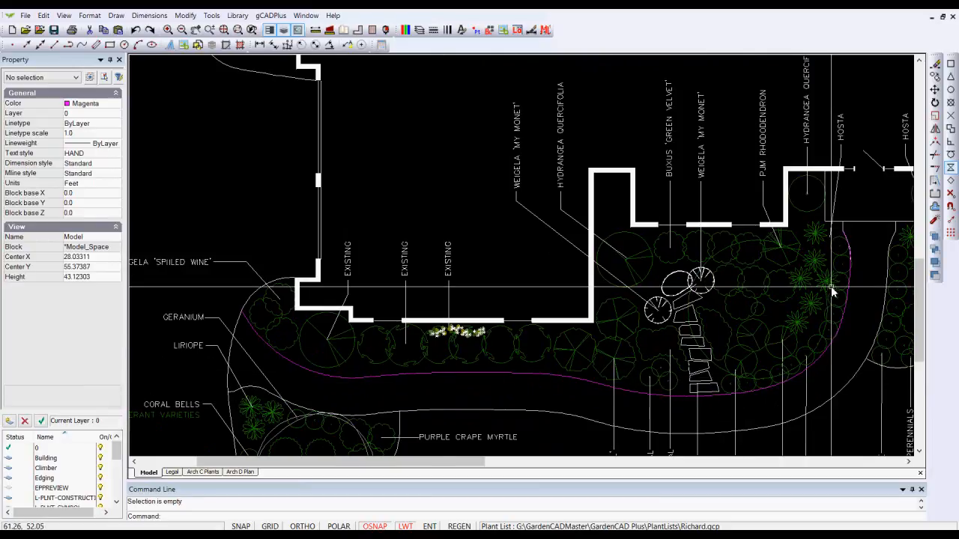
Set the original house-side edge polyline back to Lines and arcs and compare it with the trace near the entry landing.
middle_click_drag(774, 297, 654, 300)
scroll(738, 281, "up", 5)
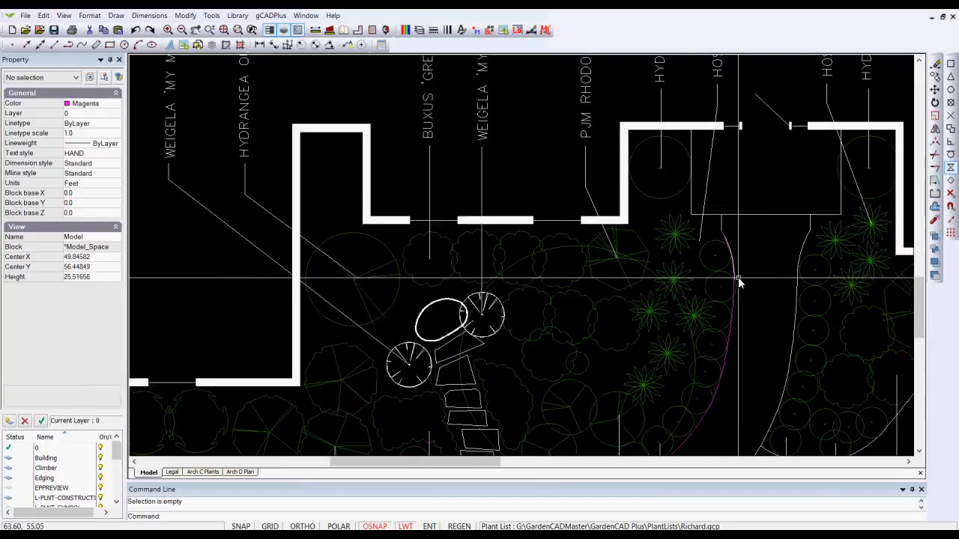
scroll(738, 281, "up", 3)
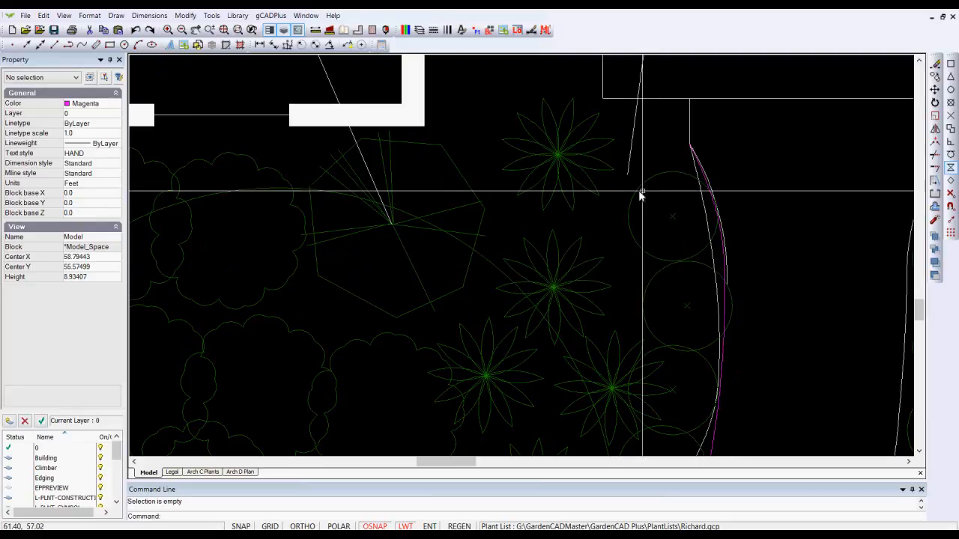
left_click(709, 228)
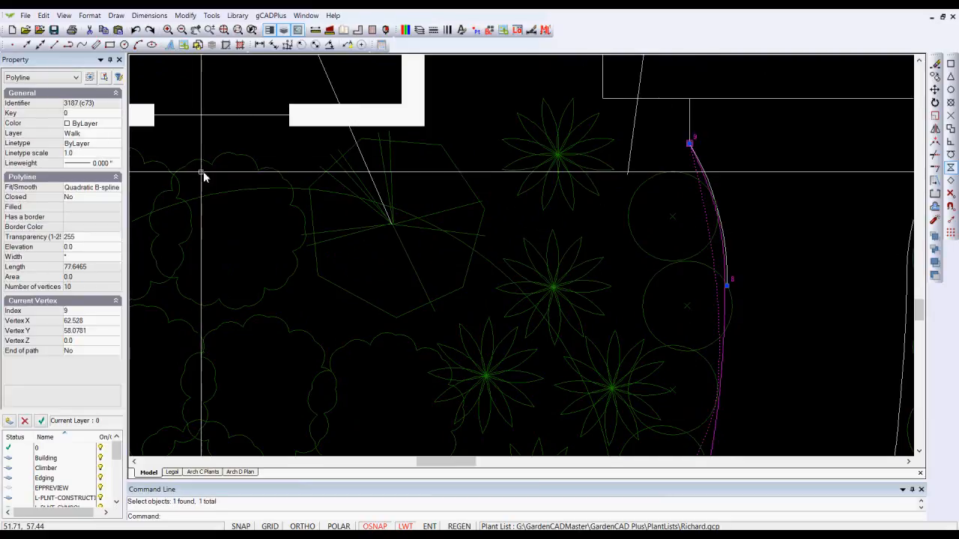
left_click(118, 189)
left_click(118, 189)
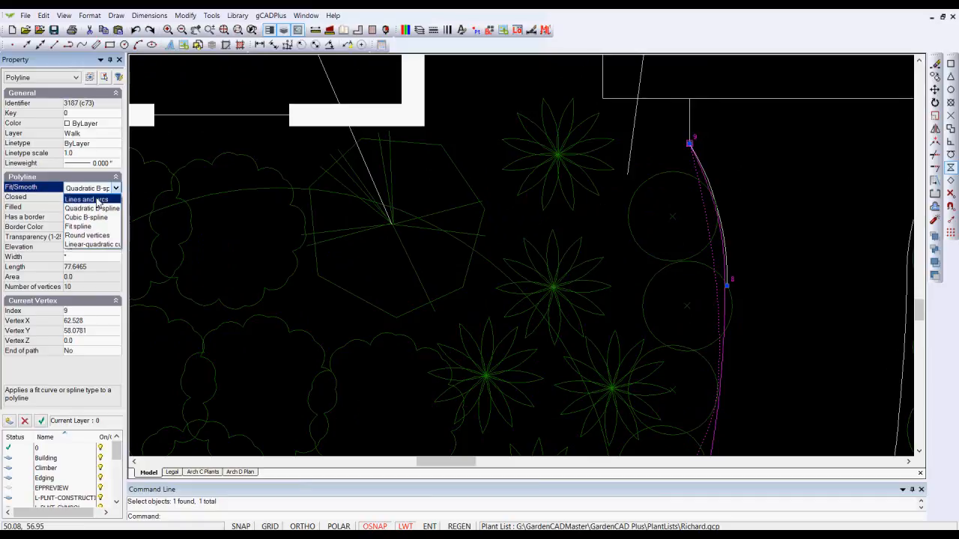
left_click(96, 203)
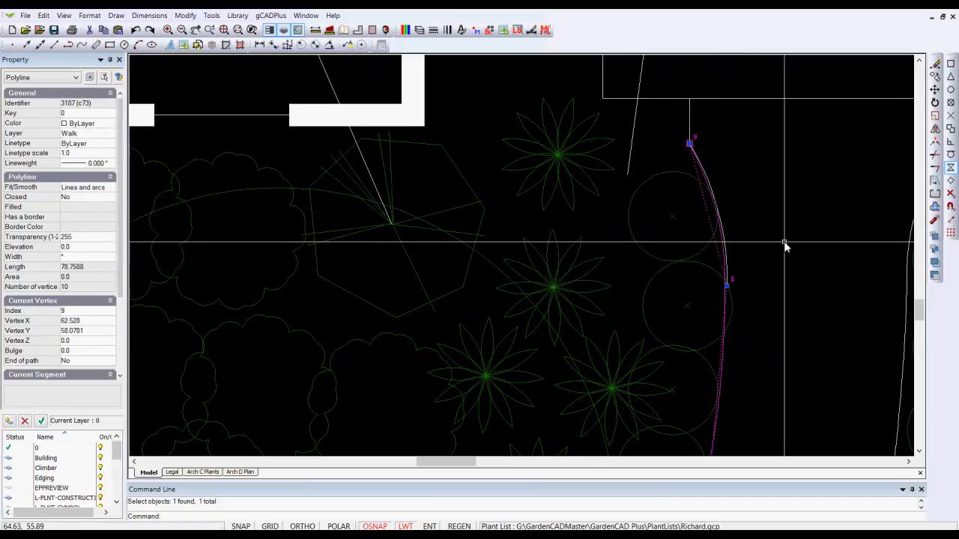
key("Escape")
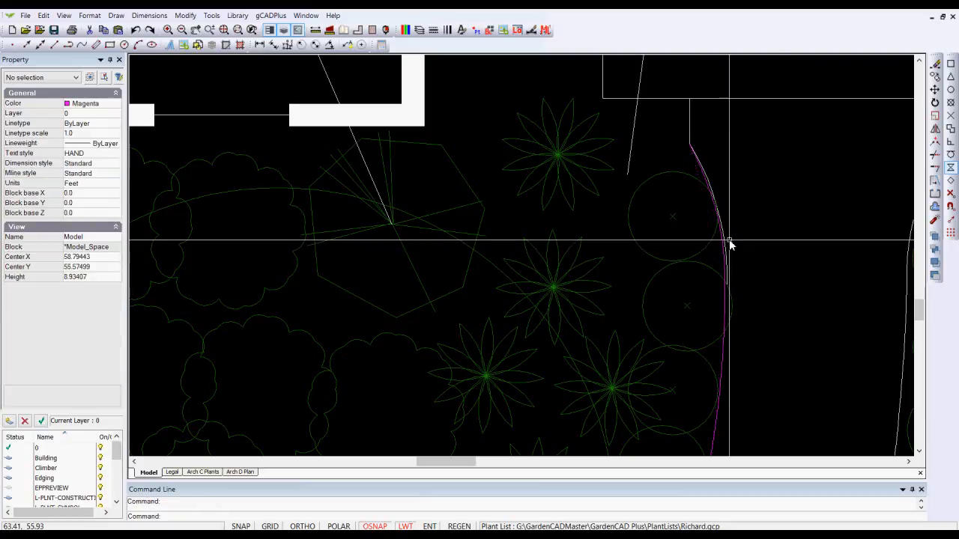
Check the properties of the short arc beside the trace just below the entry landing, and clear the selection.
scroll(727, 246, "up", 4)
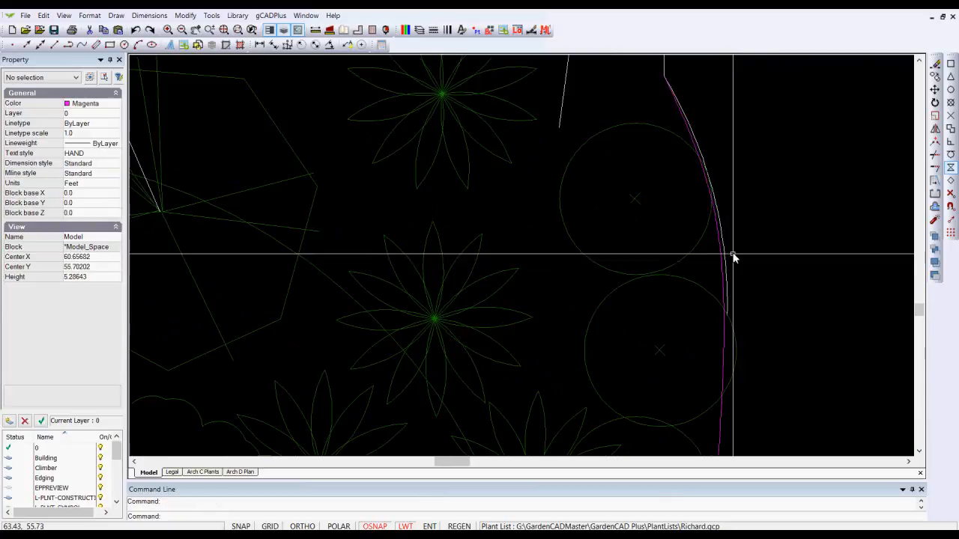
left_click(726, 319)
scroll(785, 262, "down", 2)
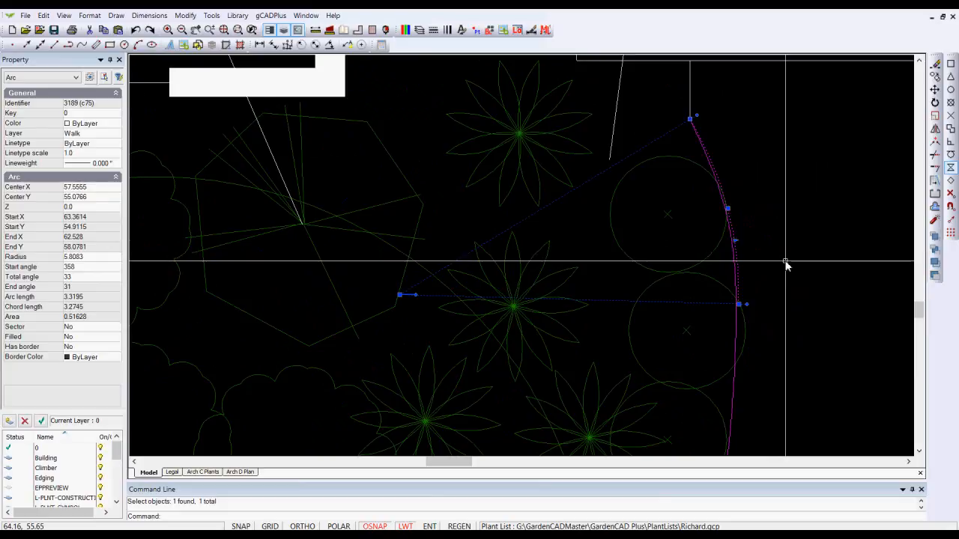
key("Escape")
scroll(785, 262, "down", 5)
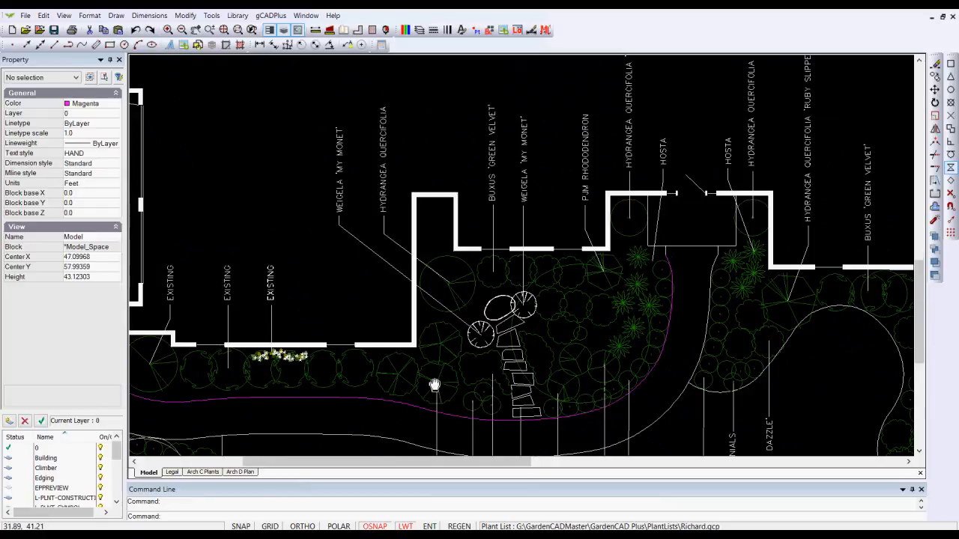
Set the Fit/Smooth type of the walkway's outer edge polyline to Quadratic B-spline.
middle_click_drag(385, 399, 526, 323)
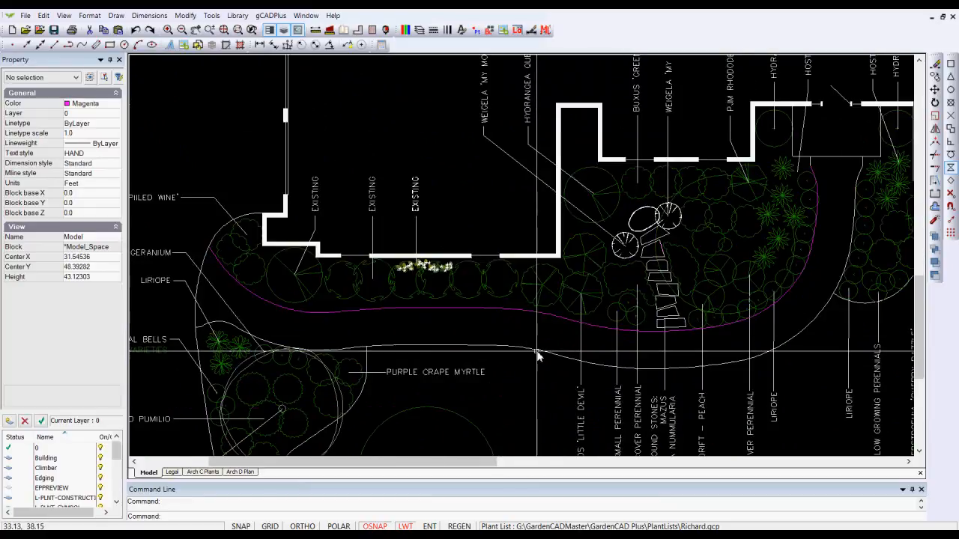
left_click(537, 352)
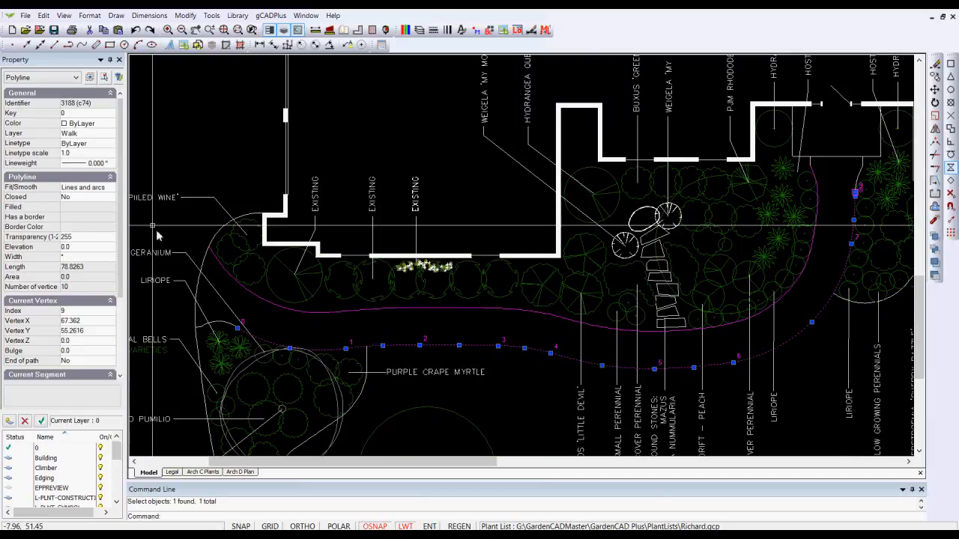
left_click(84, 187)
left_click(110, 188)
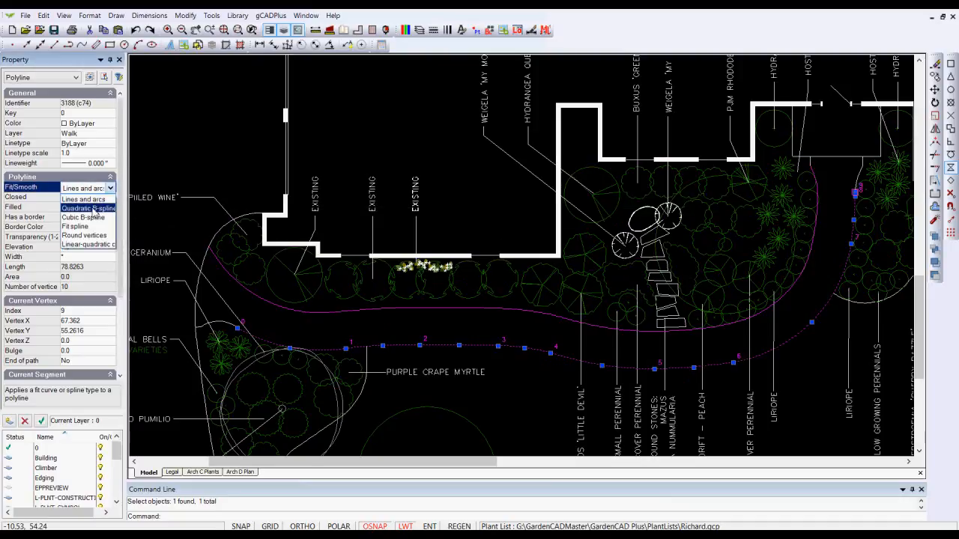
left_click(93, 208)
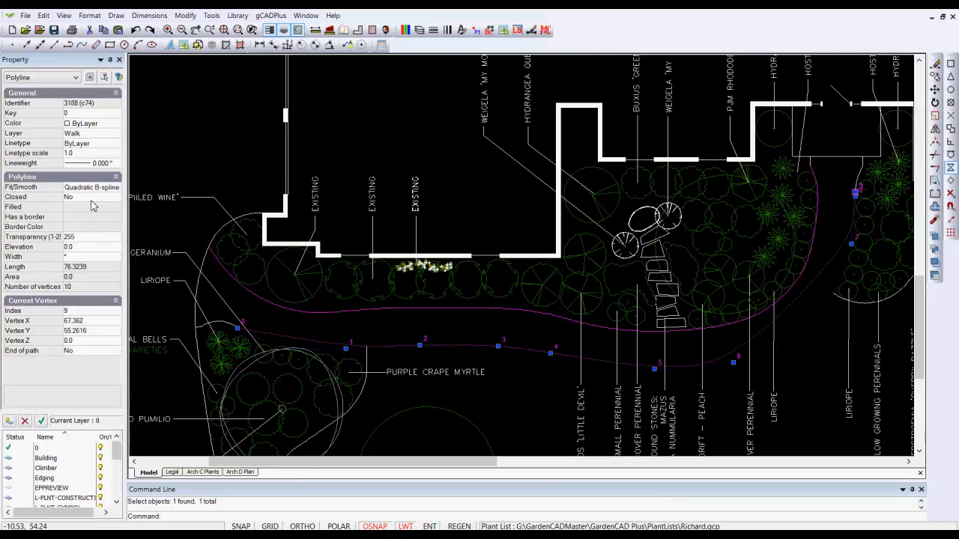
Return the outer walkway edge polyline's Fit/Smooth type to Lines and arcs.
left_click(110, 188)
left_click(116, 189)
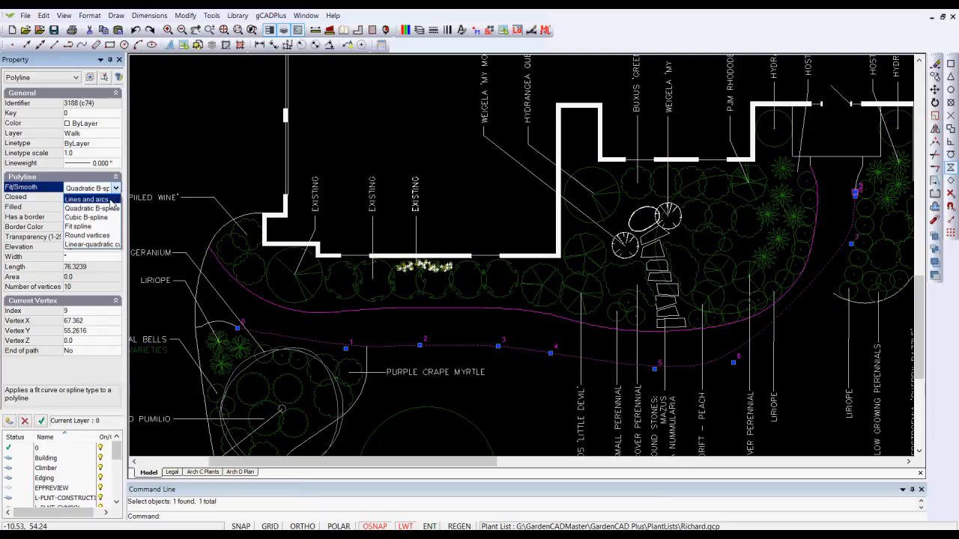
left_click(110, 200)
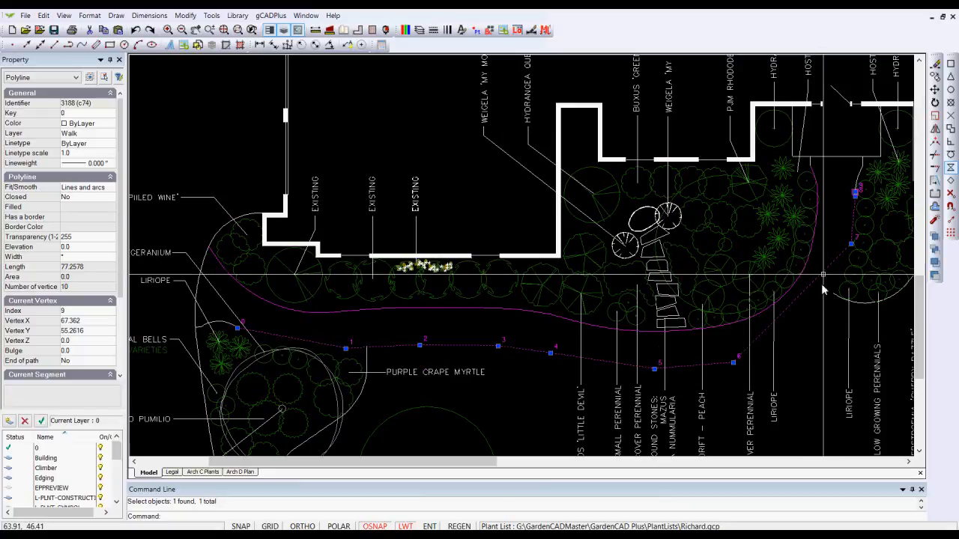
Insert two vertices into the outer walkway edge polyline just after its starting vertex near the Liriope bed.
scroll(856, 193, "up", 3)
scroll(860, 210, "down", 5)
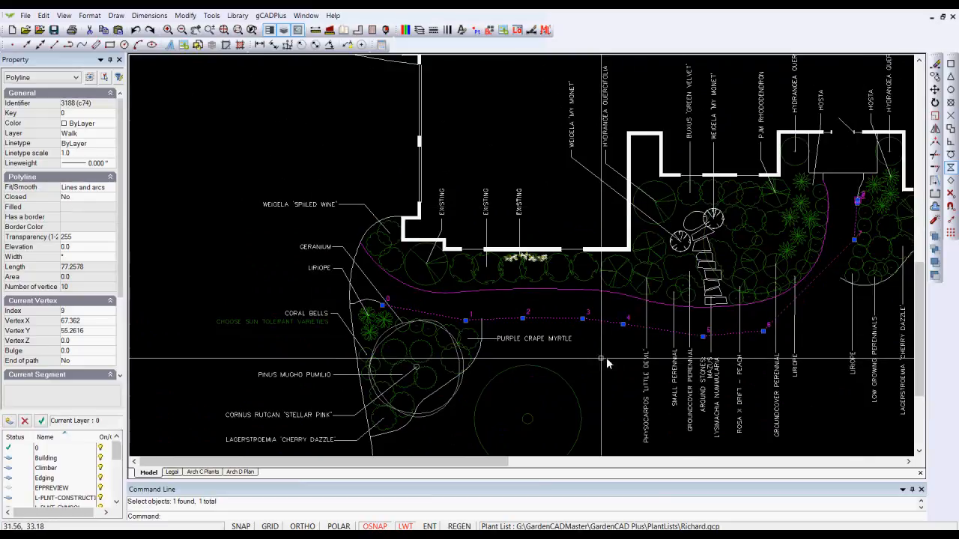
scroll(383, 306, "up", 3)
right_click(374, 298)
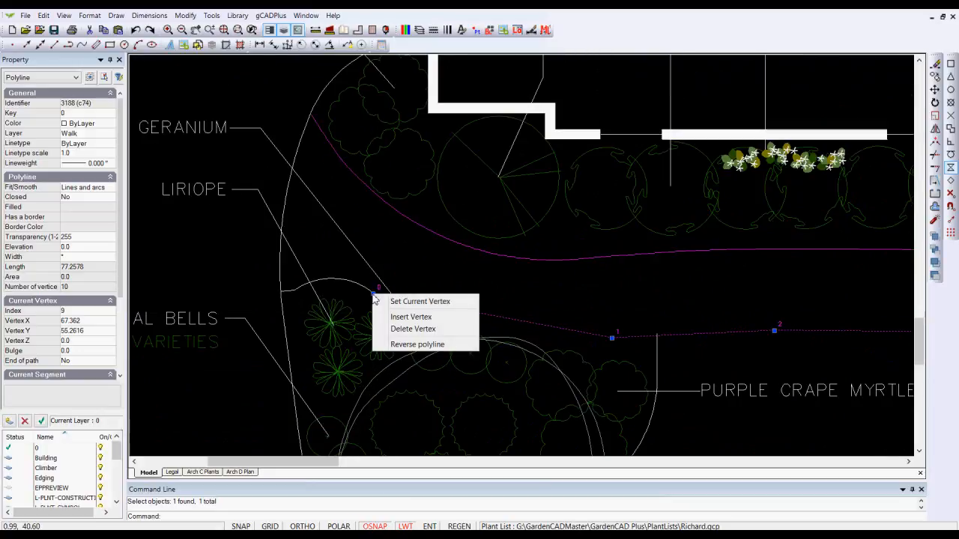
left_click(406, 318)
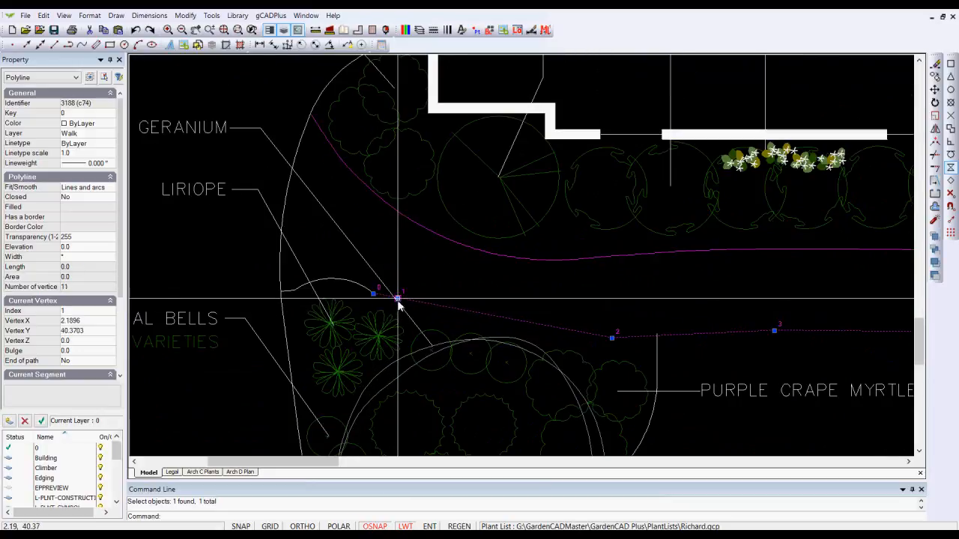
right_click(398, 300)
left_click(432, 323)
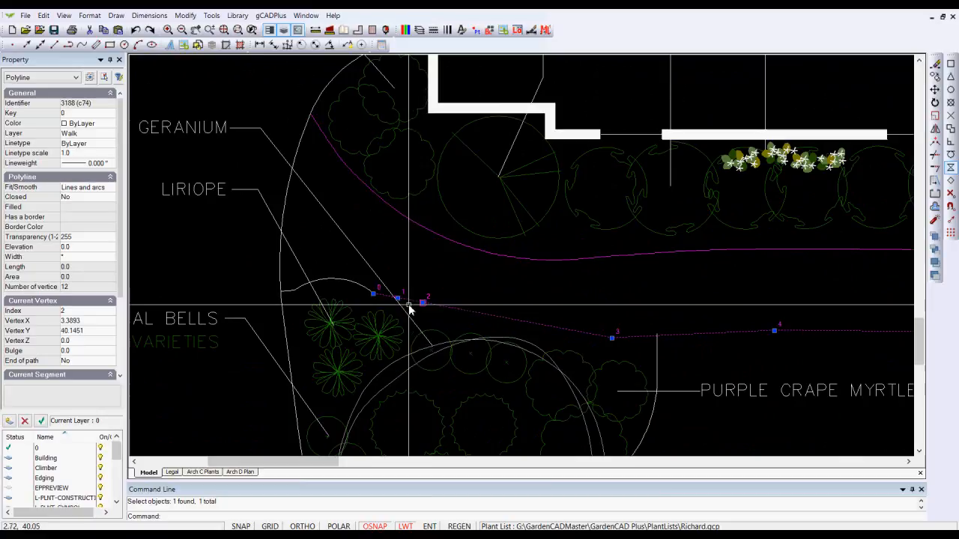
Move the two inserted vertices down and along the outer edge to form a smooth curve above the round planting bed.
left_click(423, 303)
left_click(523, 334)
left_click(398, 299)
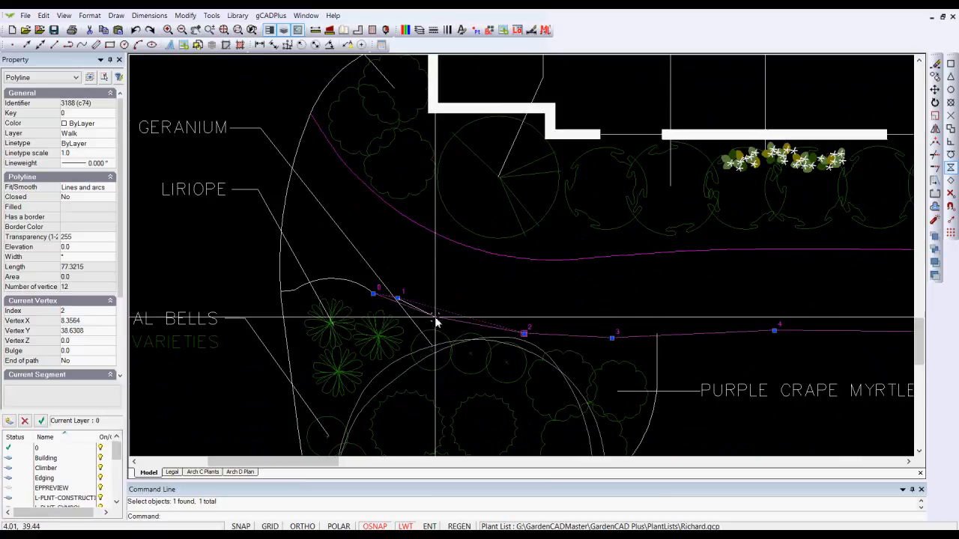
left_click(435, 319)
scroll(614, 302, "down", 5)
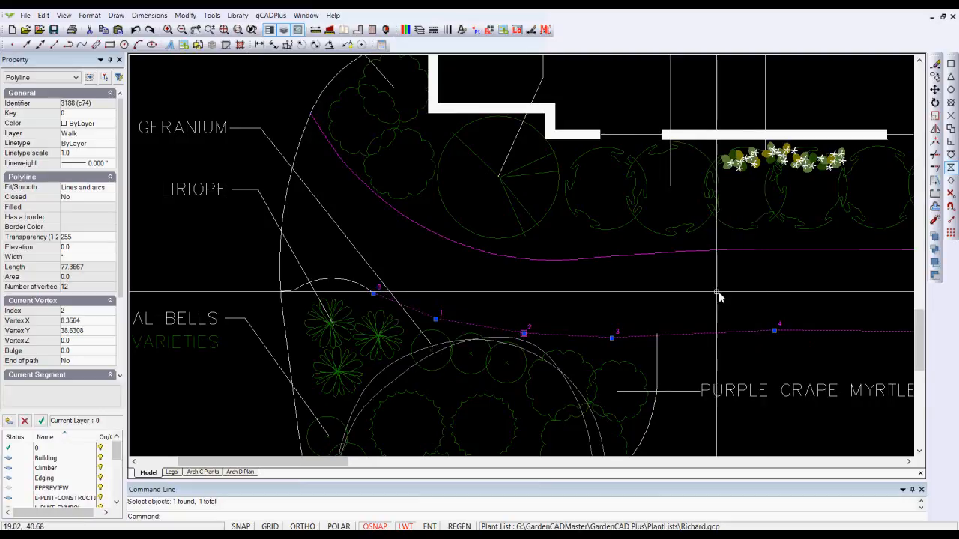
Insert three vertices into the outer walkway edge polyline along the segment after vertex 8, where it bends toward the entrance.
scroll(705, 287, "down", 3)
scroll(764, 276, "up", 3)
middle_click_drag(732, 308, 611, 293)
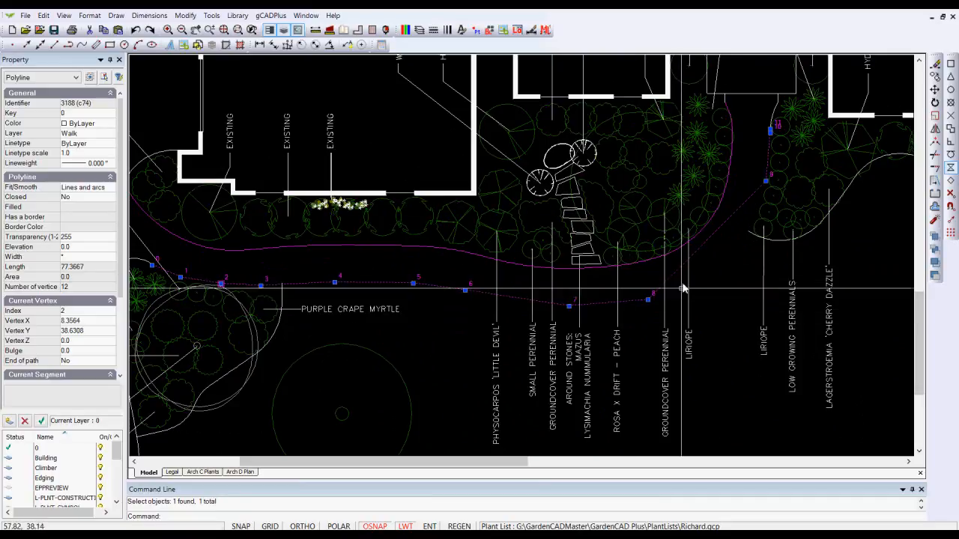
right_click(649, 300)
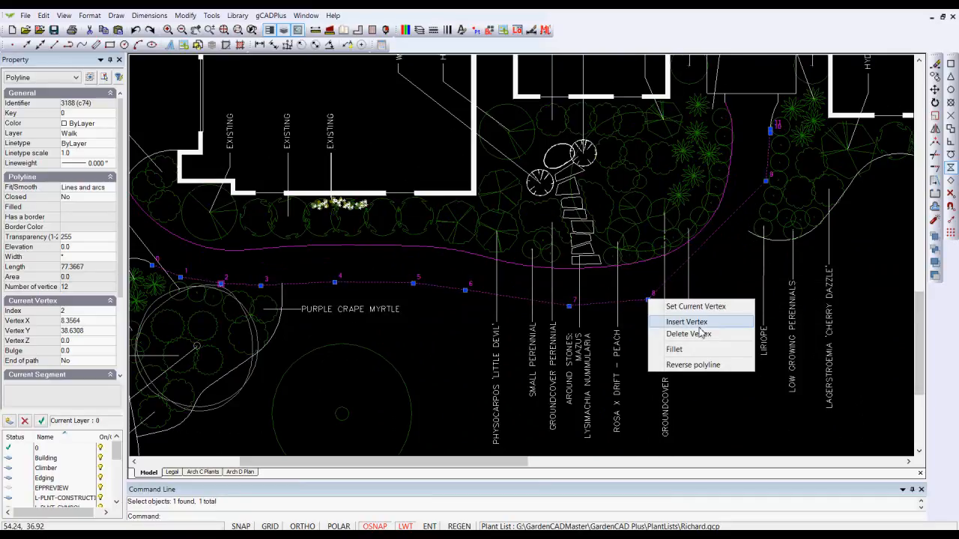
left_click(696, 325)
right_click(666, 283)
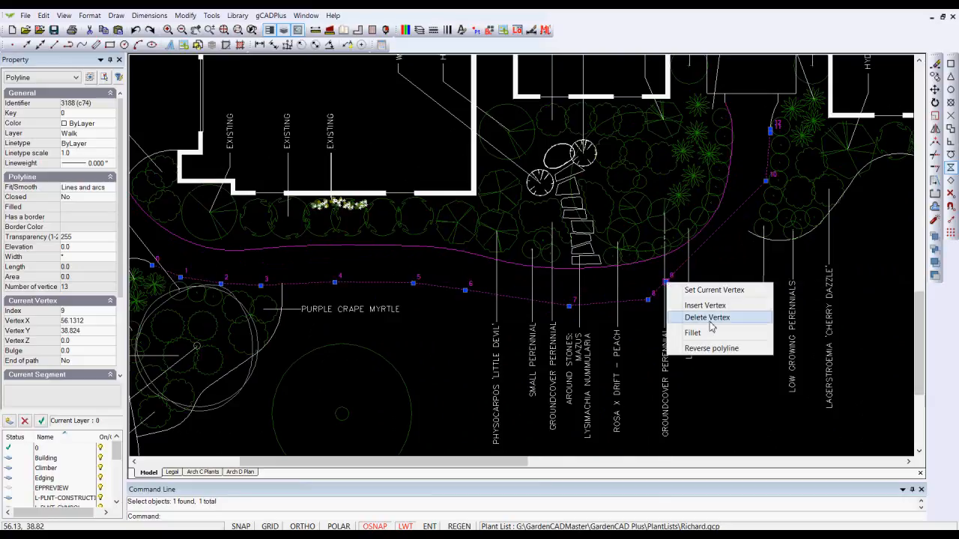
left_click(704, 306)
right_click(683, 265)
left_click(720, 289)
Move the three inserted vertices outward to widen the outer walkway edge's bend toward the entrance, and deselect the polyline.
left_click(702, 247)
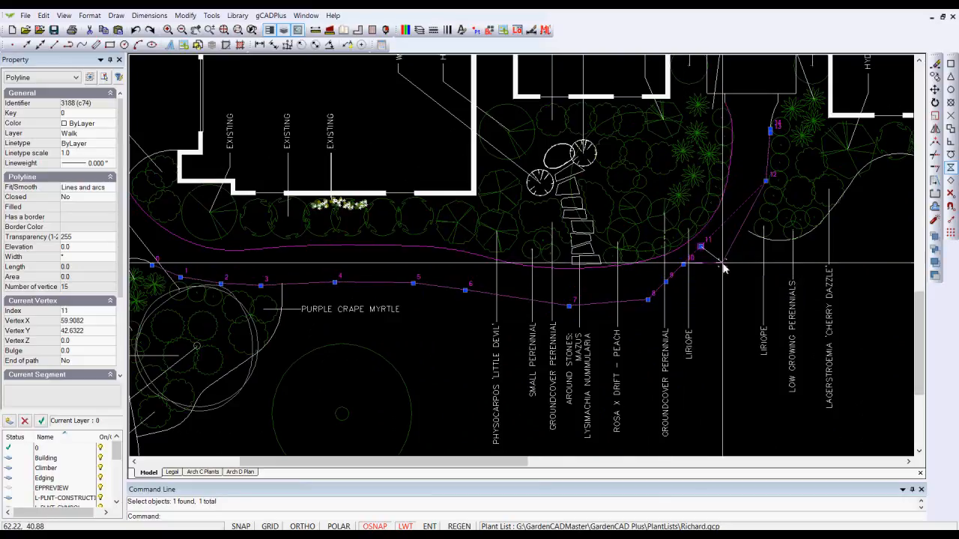
left_click(733, 275)
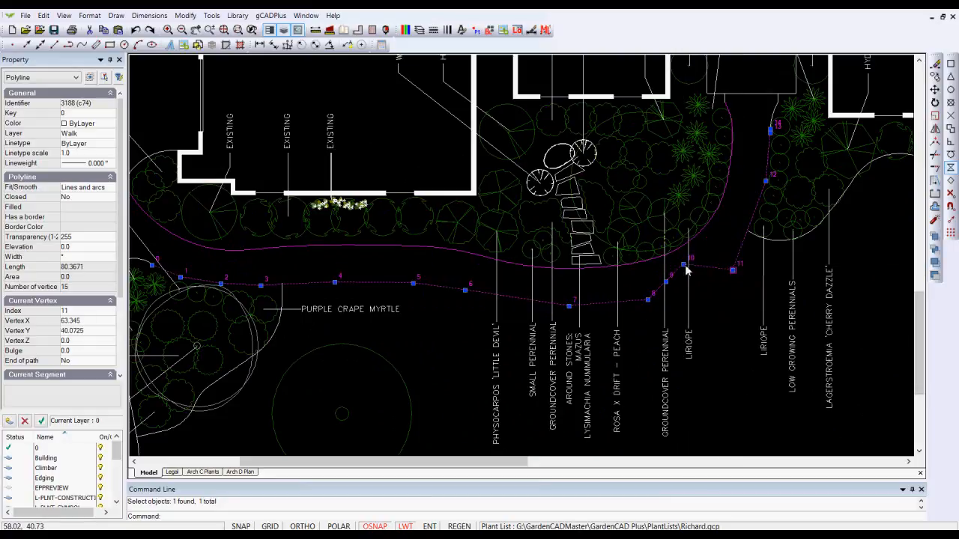
left_click(702, 288)
left_click(666, 283)
left_click(674, 297)
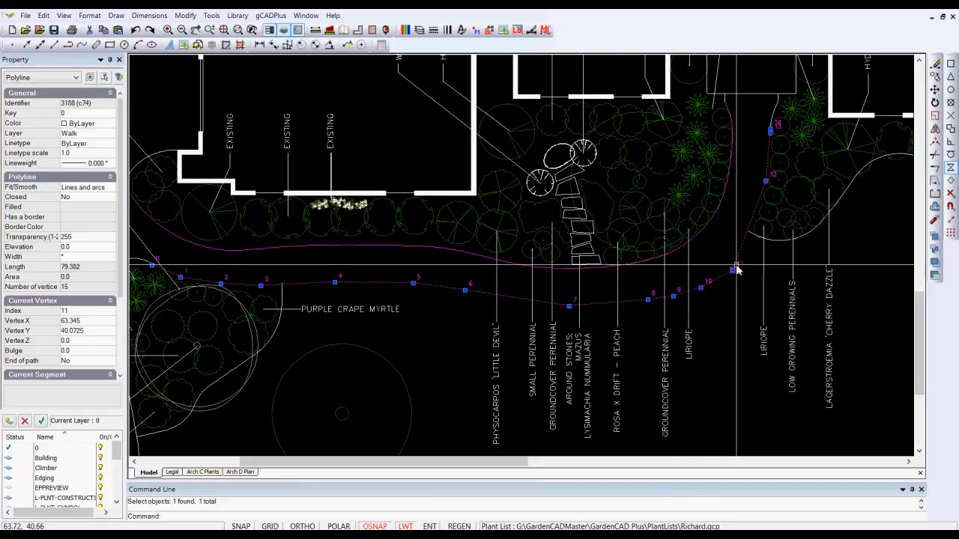
key("Escape")
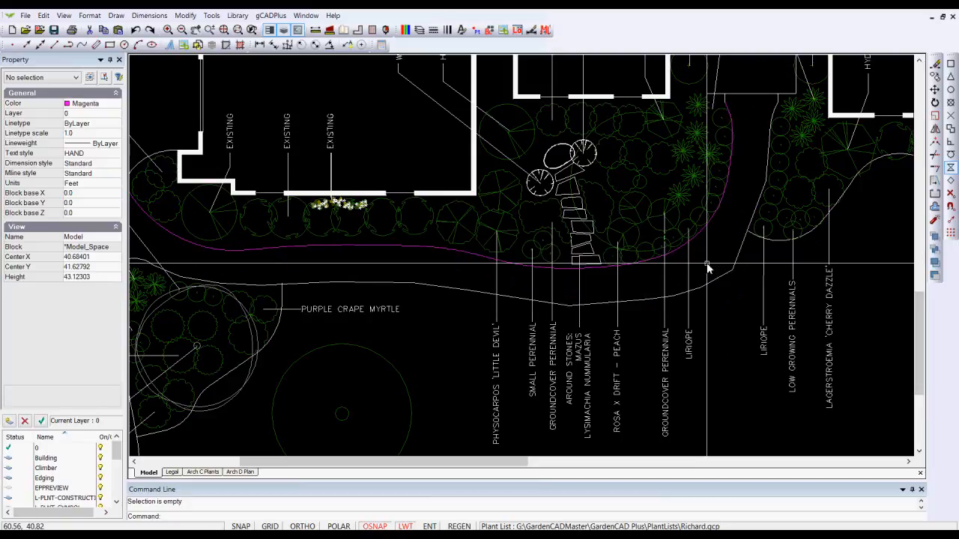
Set the Fit/Smooth type of the magenta traced inner walkway edge polyline to Lines and arcs, and deselect it.
scroll(697, 261, "up", 3)
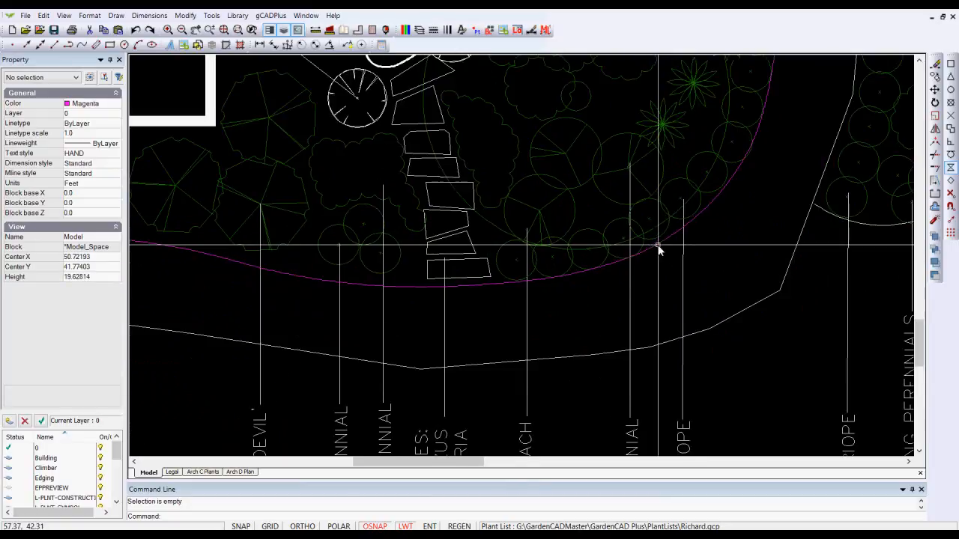
left_click(656, 249)
scroll(684, 271, "down", 3)
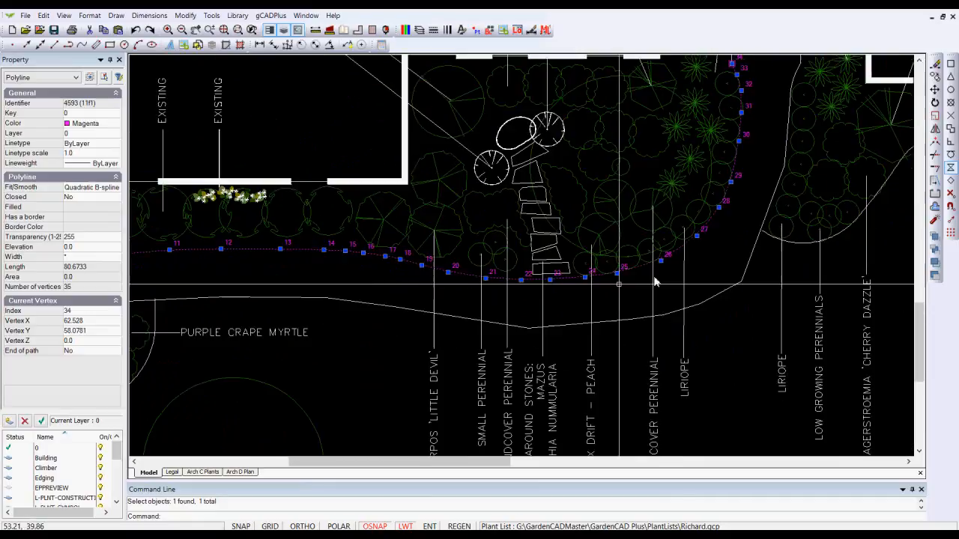
scroll(129, 211, "down", 1)
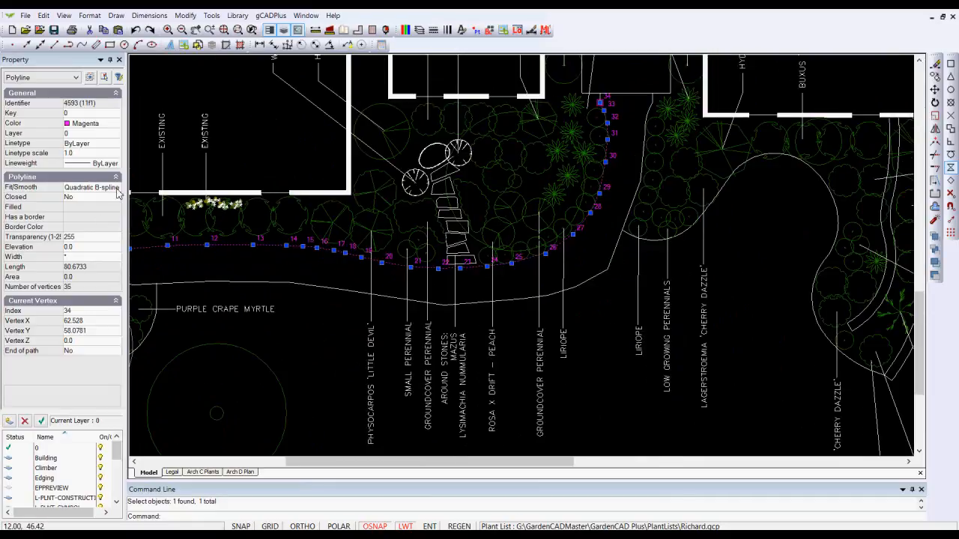
left_click(116, 188)
left_click(116, 188)
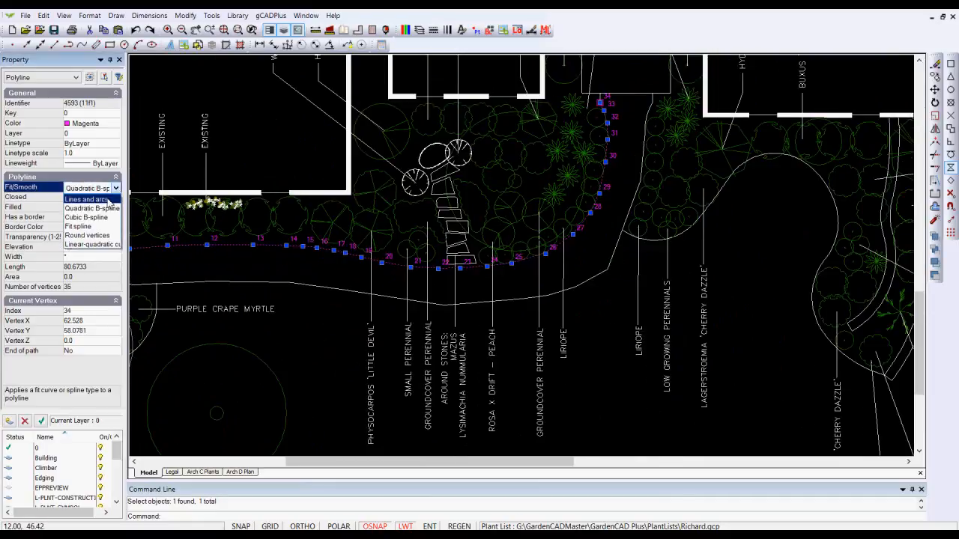
left_click(107, 202)
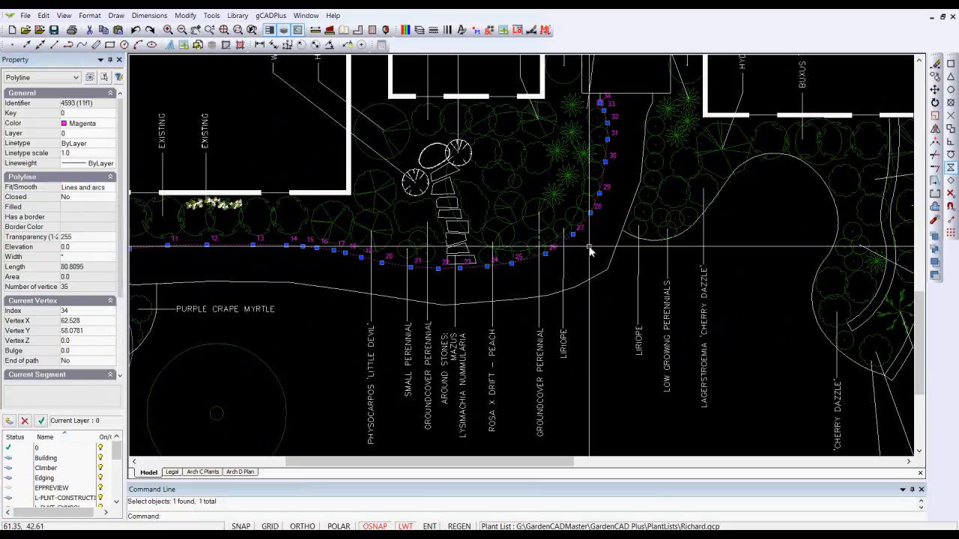
key("Escape")
Examine the shape of the magenta traced edge around the bend, both close up and across the whole walkway.
scroll(590, 252, "up", 1)
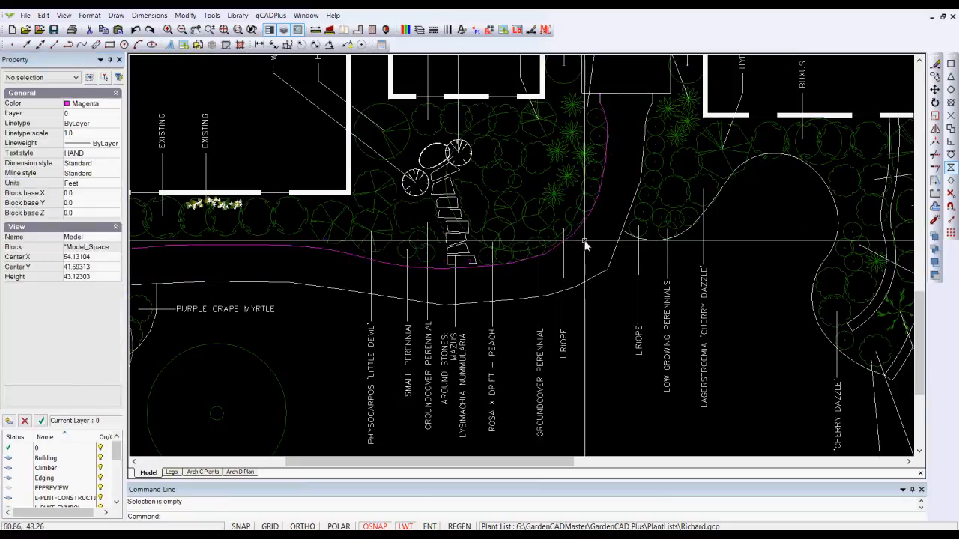
scroll(570, 251, "up", 1)
scroll(563, 249, "up", 1)
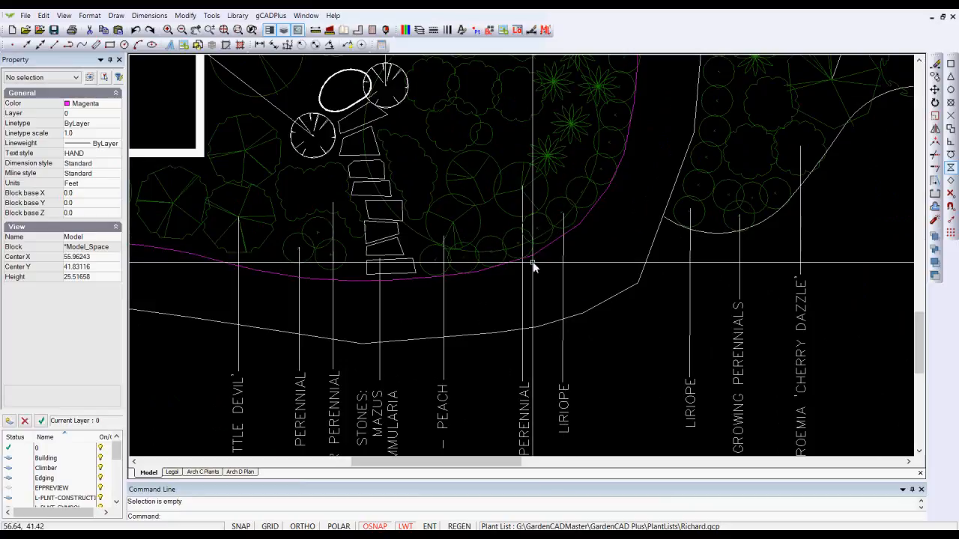
scroll(613, 248, "down", 3)
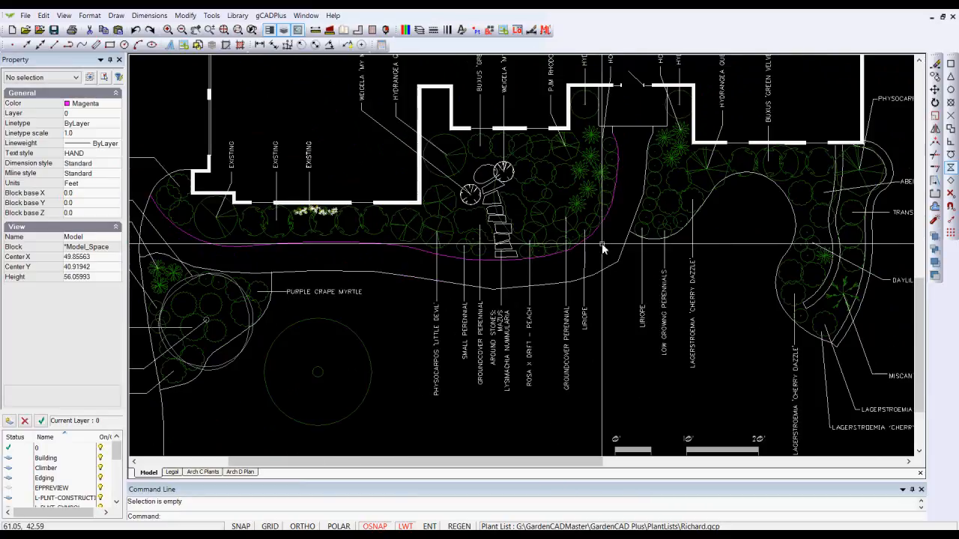
scroll(603, 247, "down", 1)
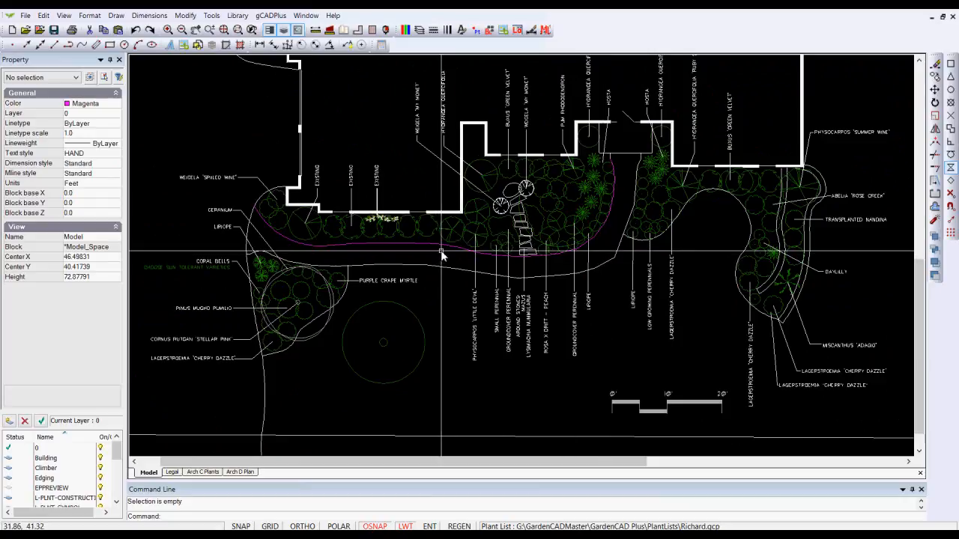
Select the curved bed edging polyline beside the entrance walk to inspect its vertices and arc segments, and deselect it.
scroll(674, 206, "up", 3)
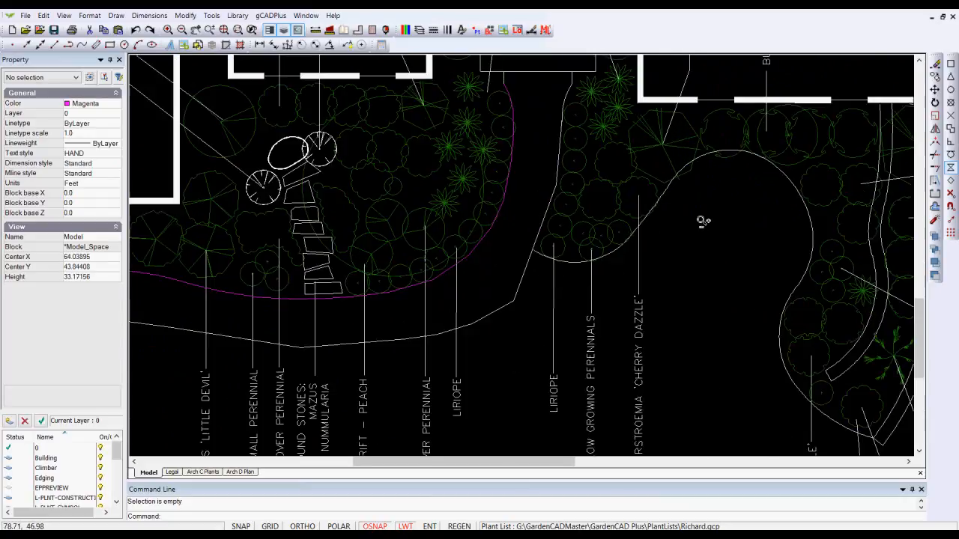
left_click(666, 195)
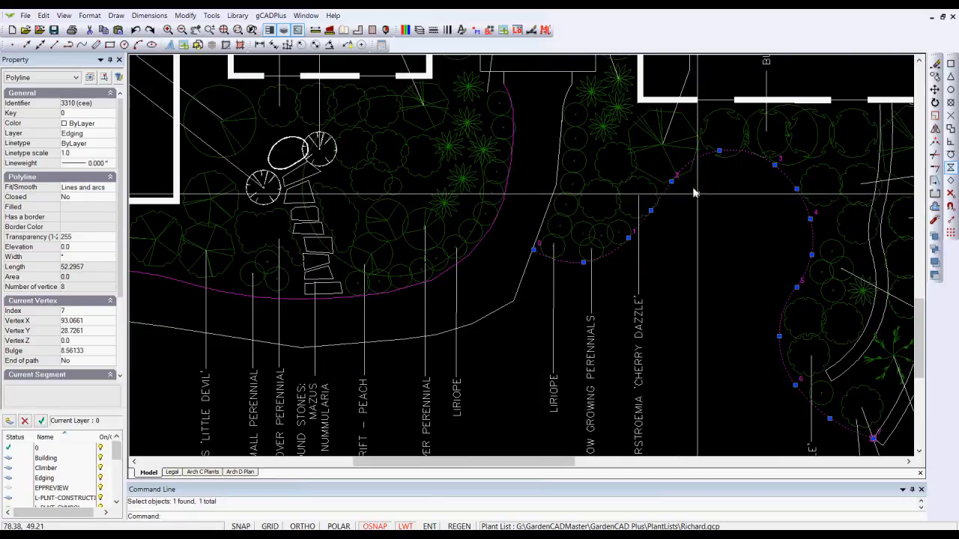
key("Escape")
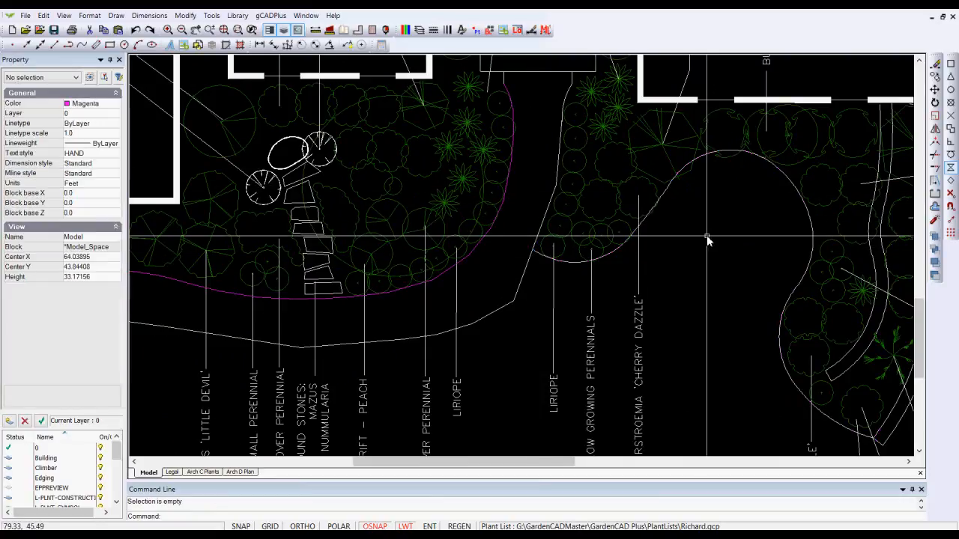
left_click(610, 257)
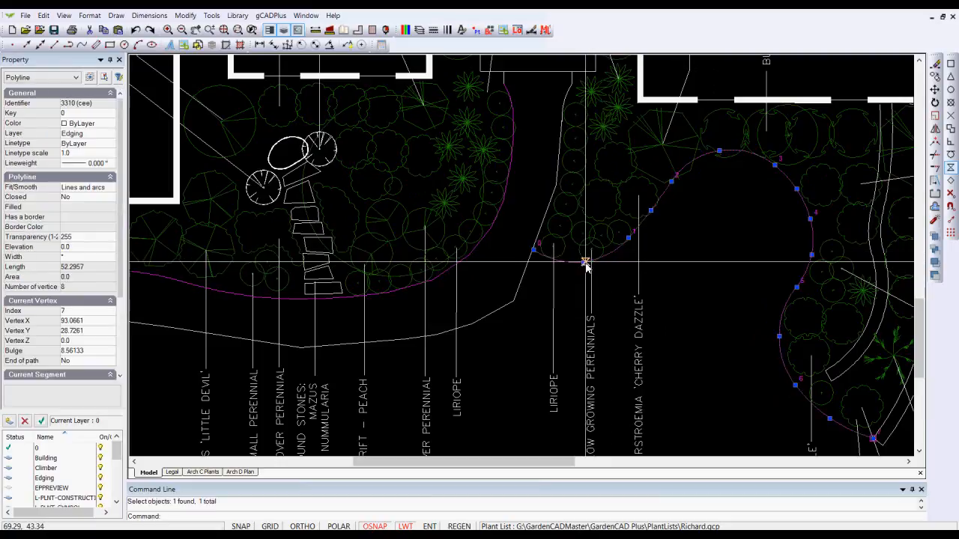
key("Escape")
scroll(719, 236, "down", 2)
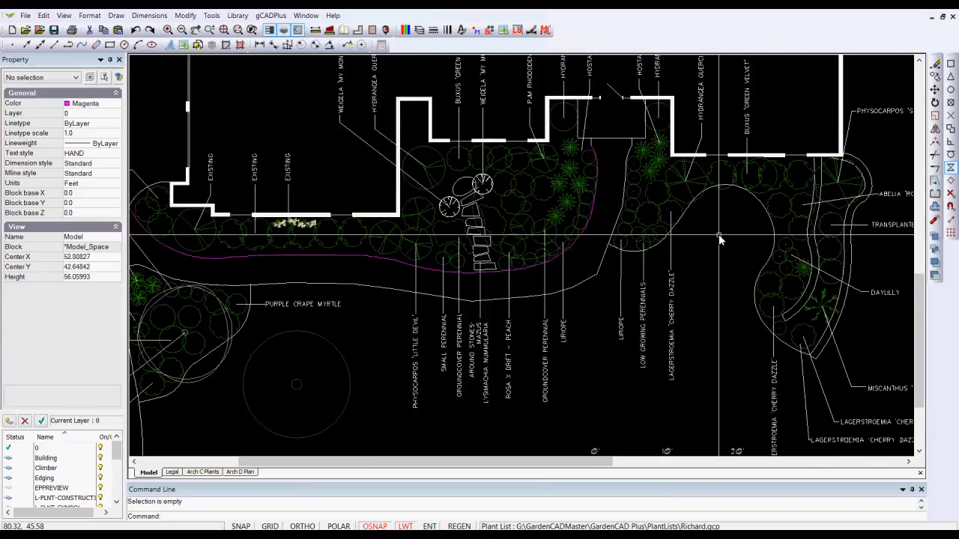